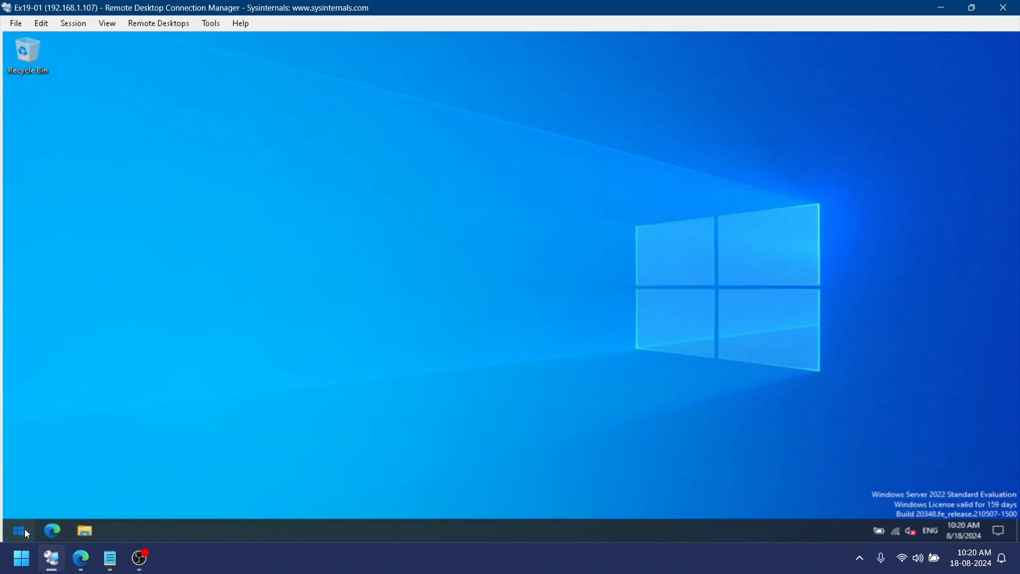
Open the Exchange Administrative Center from the Start menu and sign in with the account password
left_click(21, 530)
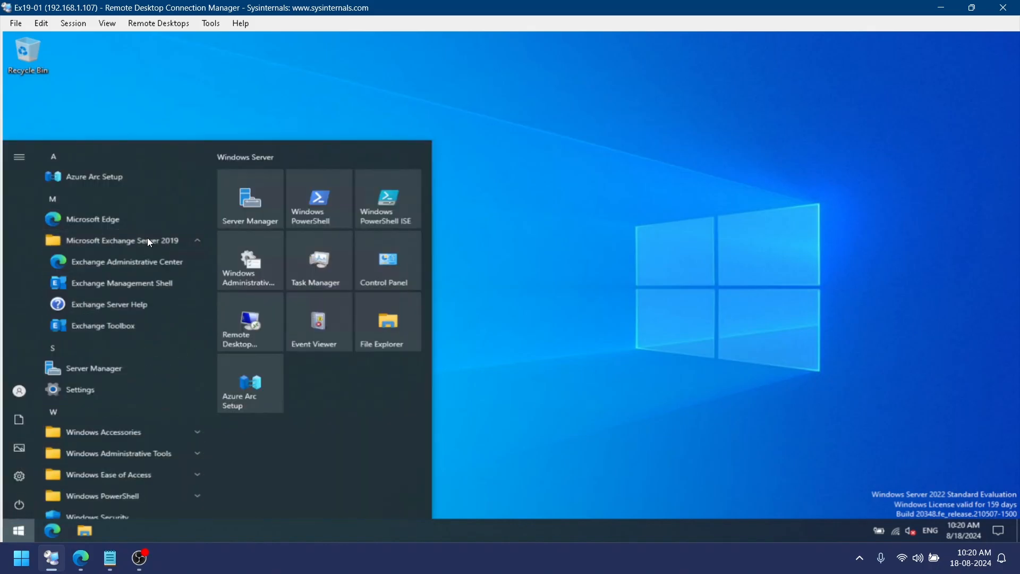
left_click(132, 259)
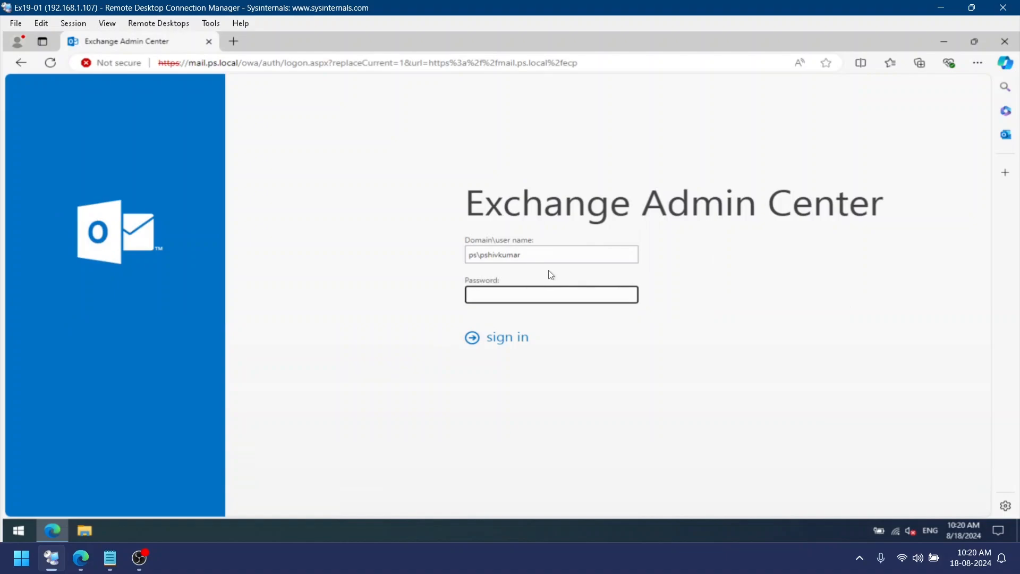
type("P@ssw0rd")
key("Return")
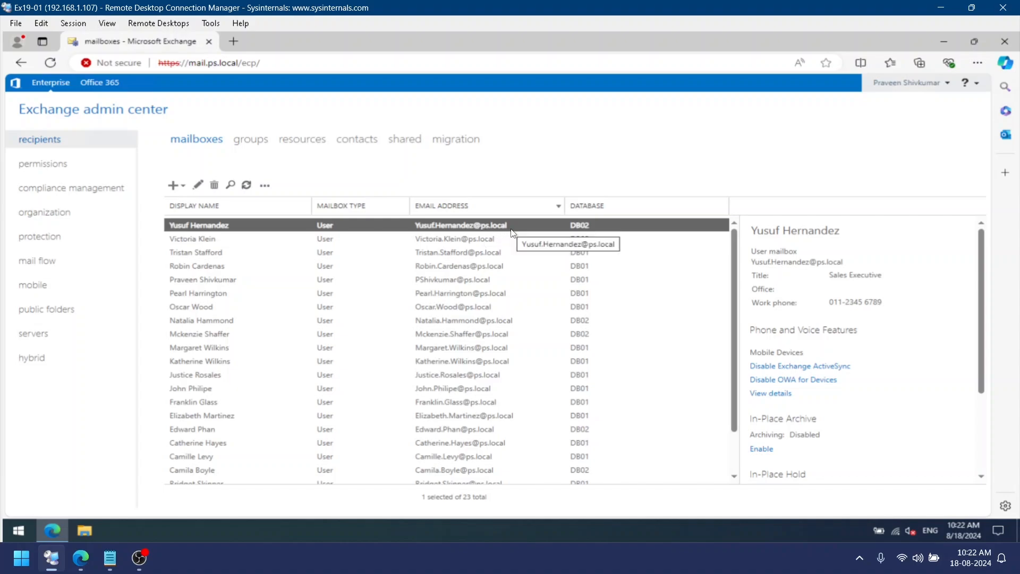
Open the Default Policy under mail flow email address policies and review its general, email address format and apply-to pages without saving
left_click(72, 264)
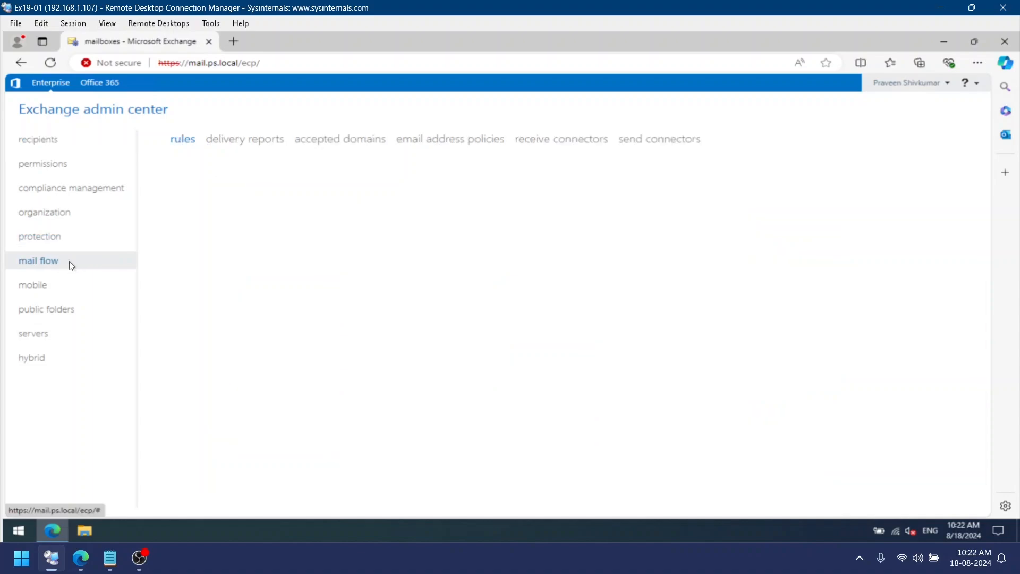
left_click(464, 150)
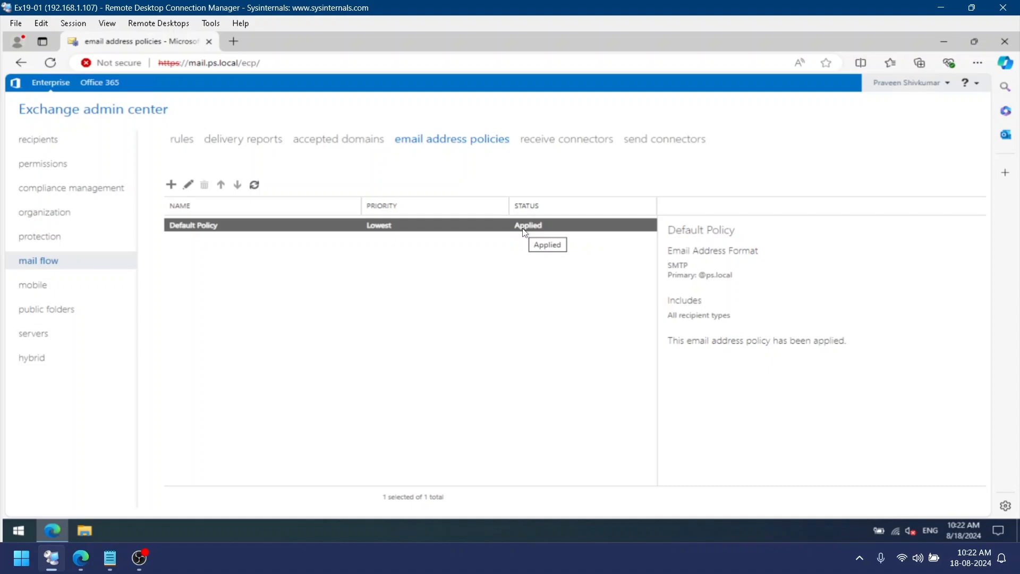
left_click(188, 186)
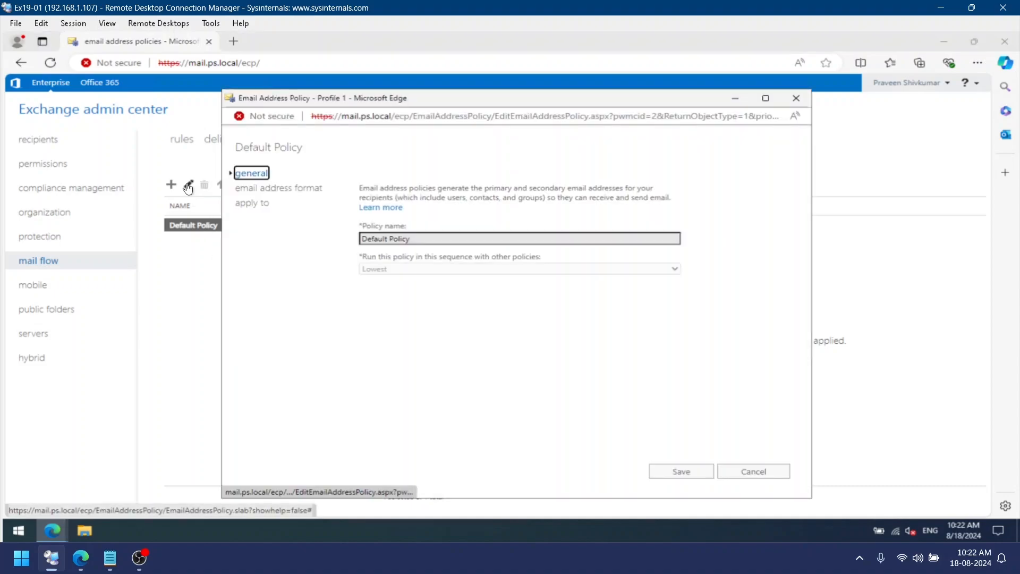
left_click(271, 192)
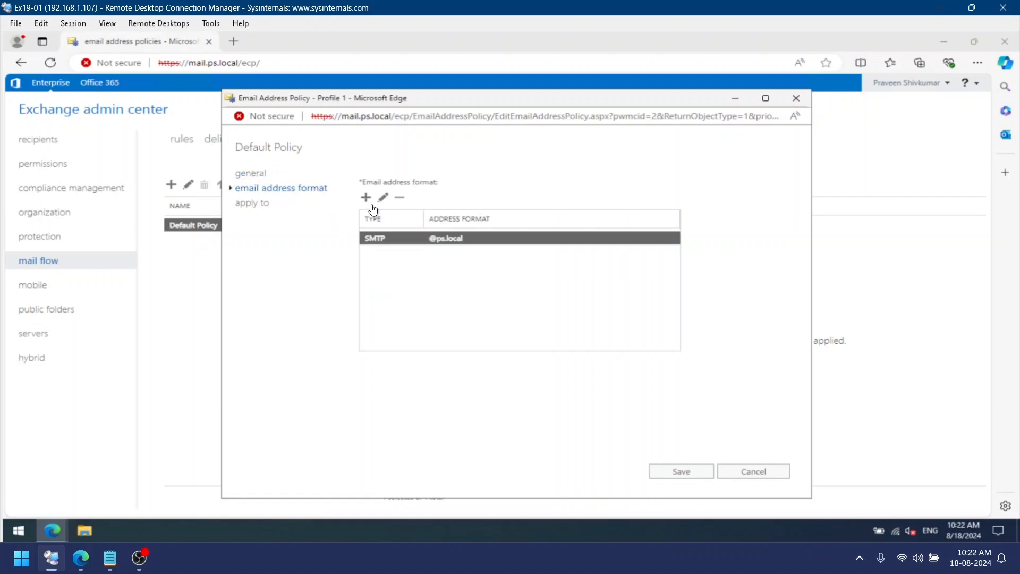
left_click(383, 199)
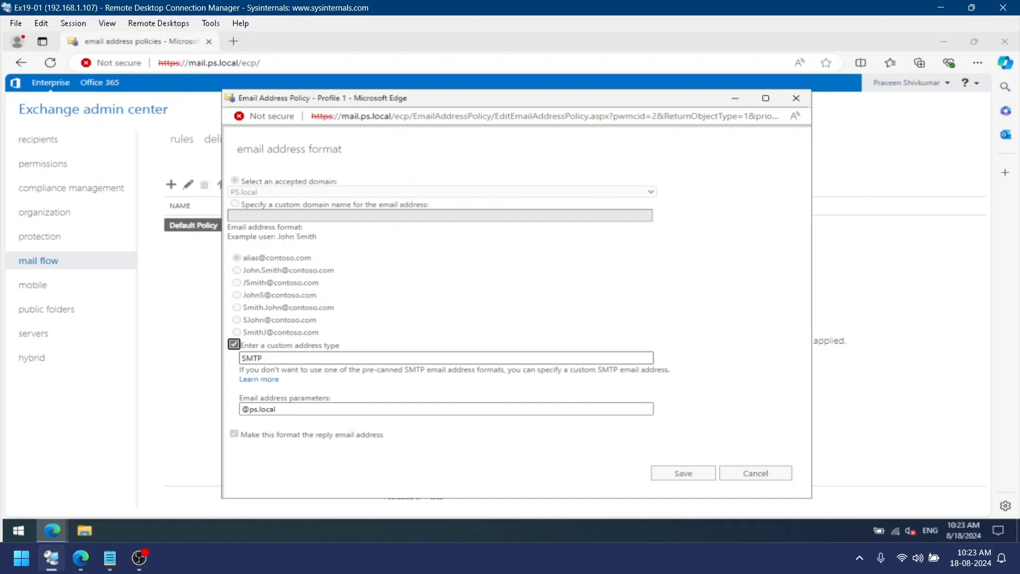
left_click(774, 474)
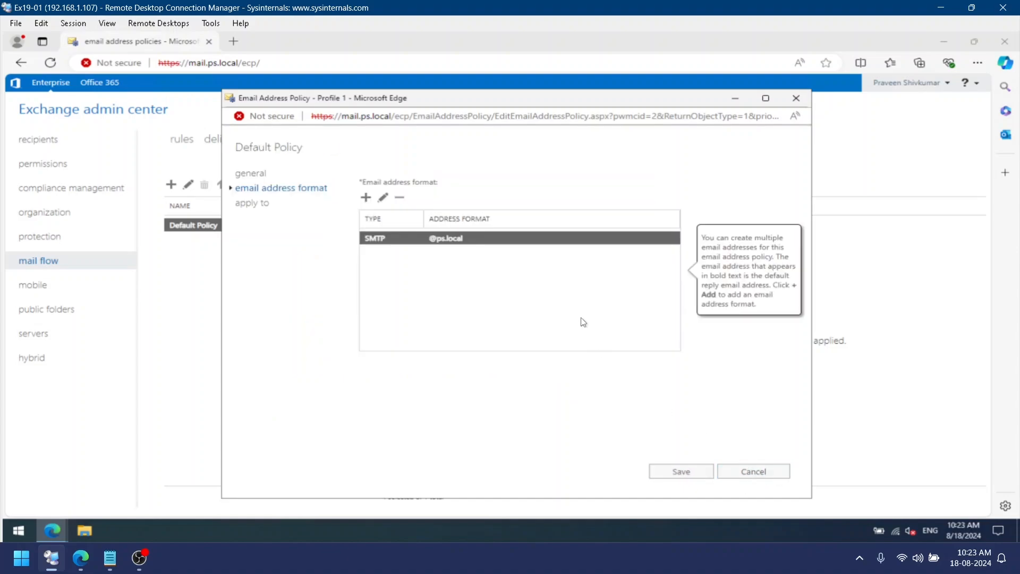
left_click(265, 207)
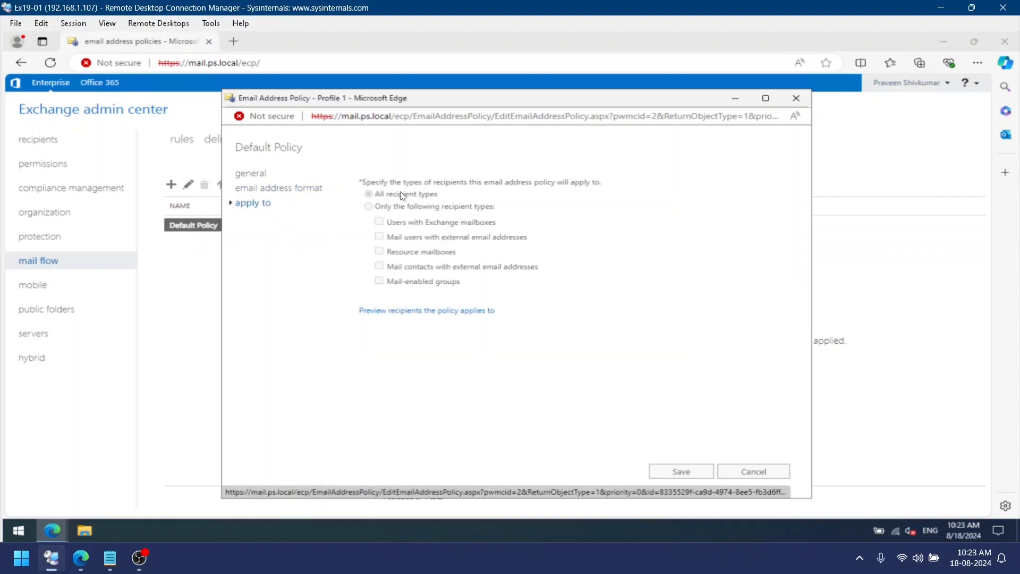
left_click(755, 472)
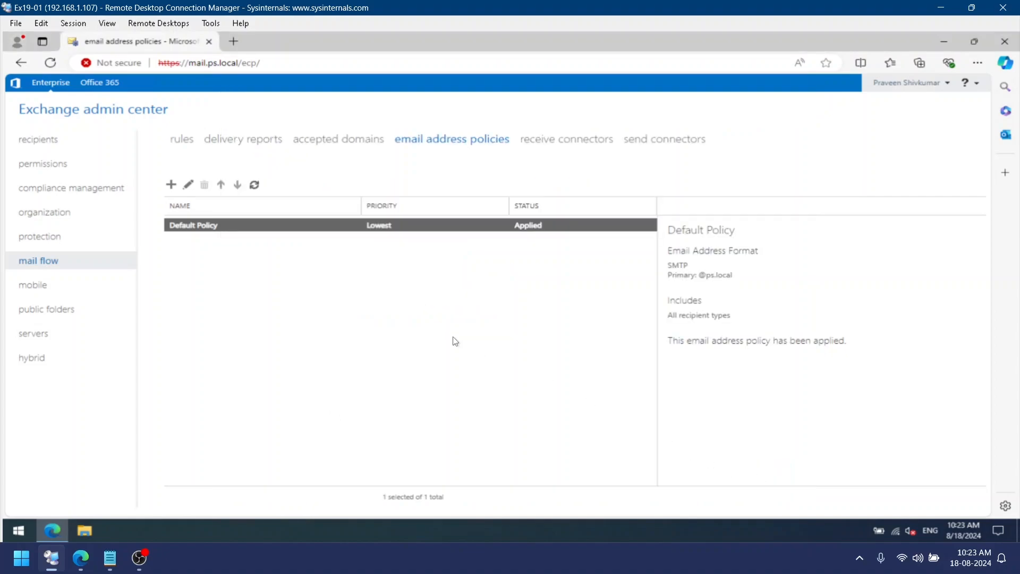
left_click(171, 185)
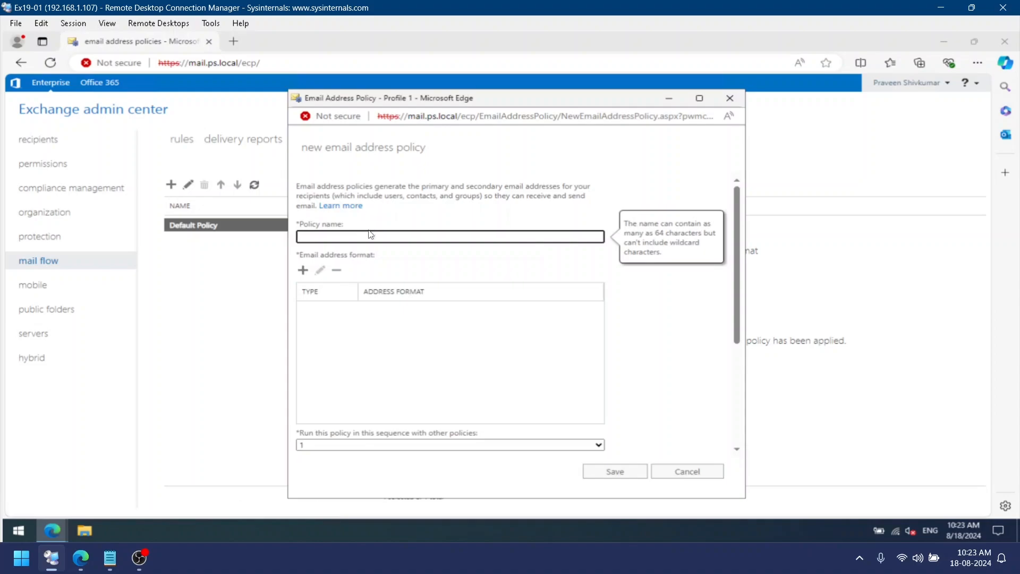
type("Email Address Policy to All")
left_click(303, 271)
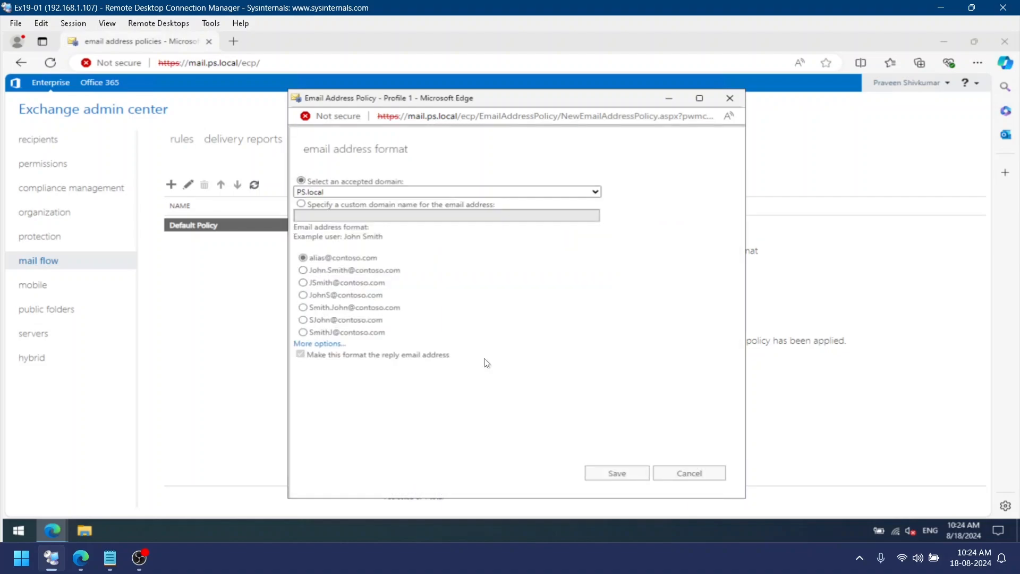
left_click(313, 288)
left_click(631, 481)
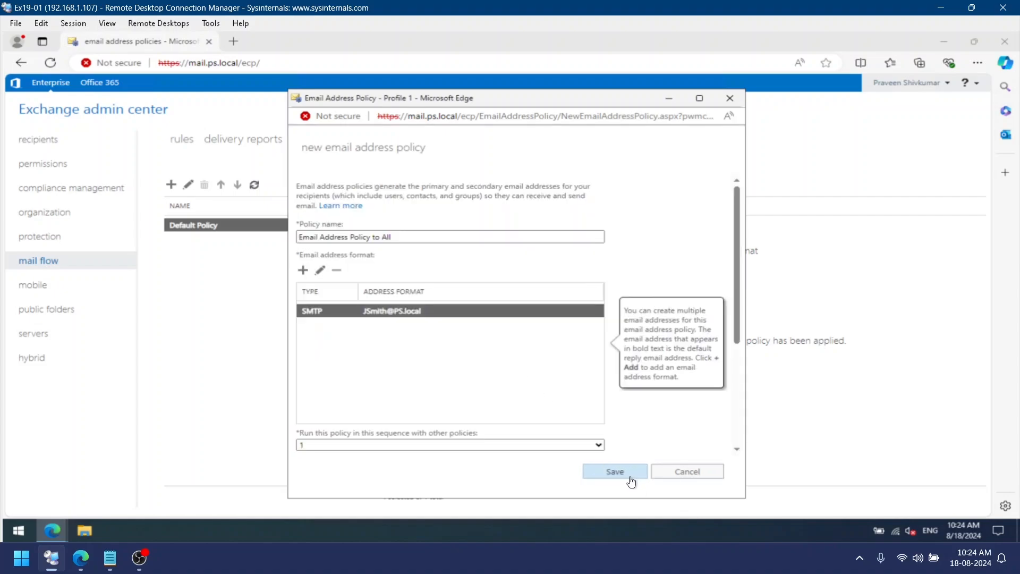
Save the new policy for all recipient types and acknowledge the warning
scroll(421, 399, "down", 4)
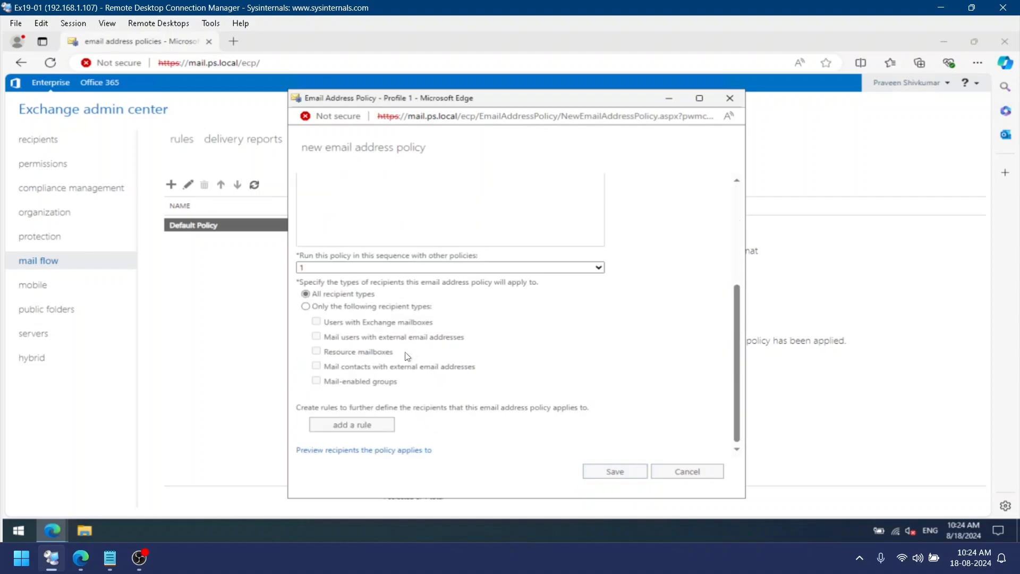
scroll(371, 338, "down", 1)
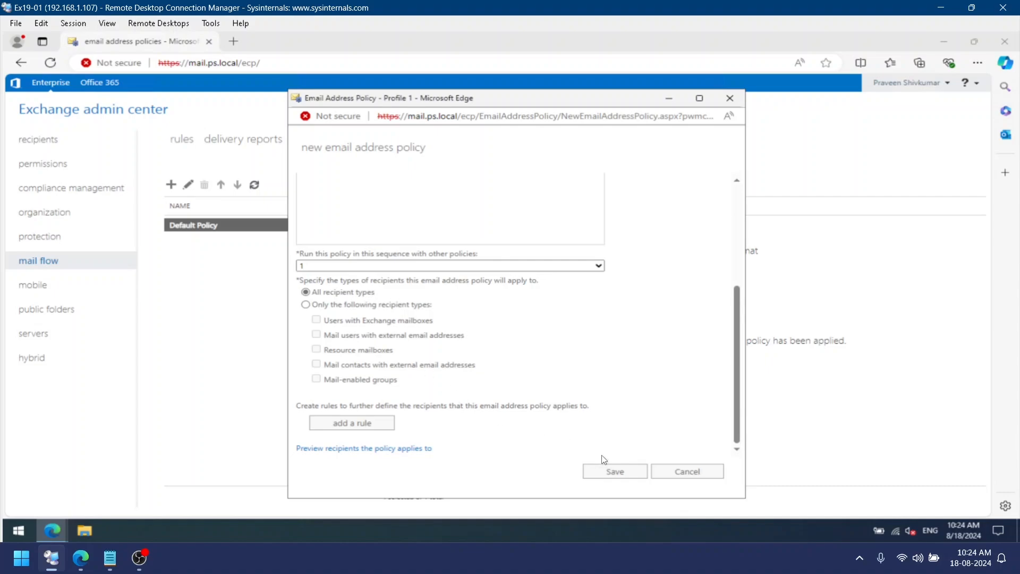
left_click(626, 475)
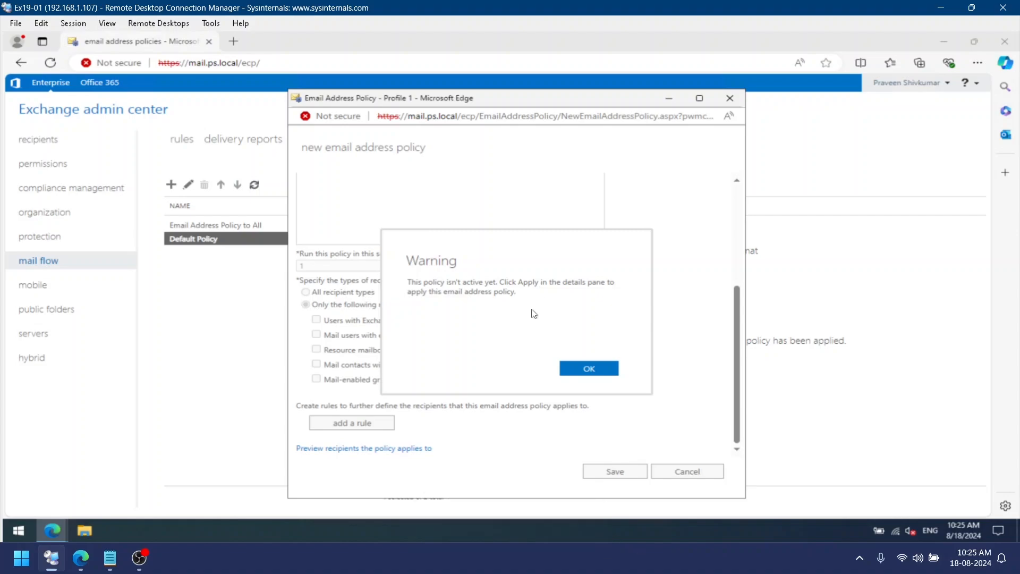
left_click(588, 369)
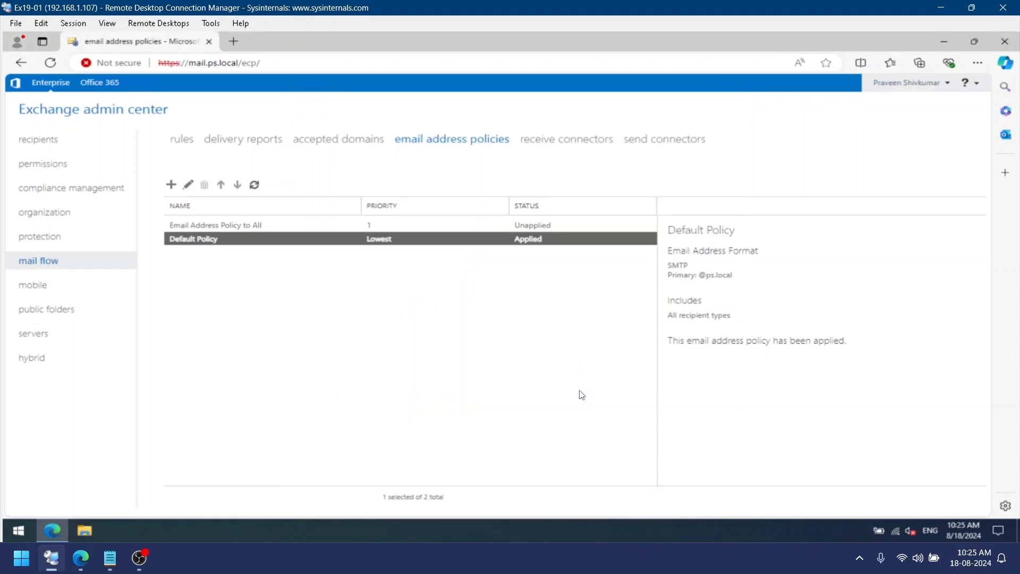
Apply the Email Address Policy to All policy to recipients and confirm the operation
left_click(530, 229)
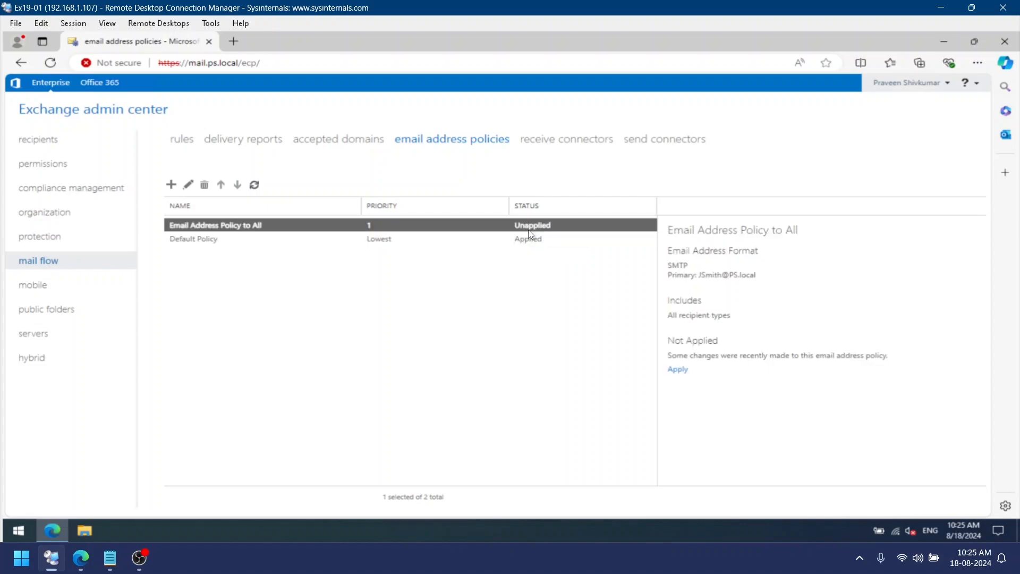
left_click(679, 371)
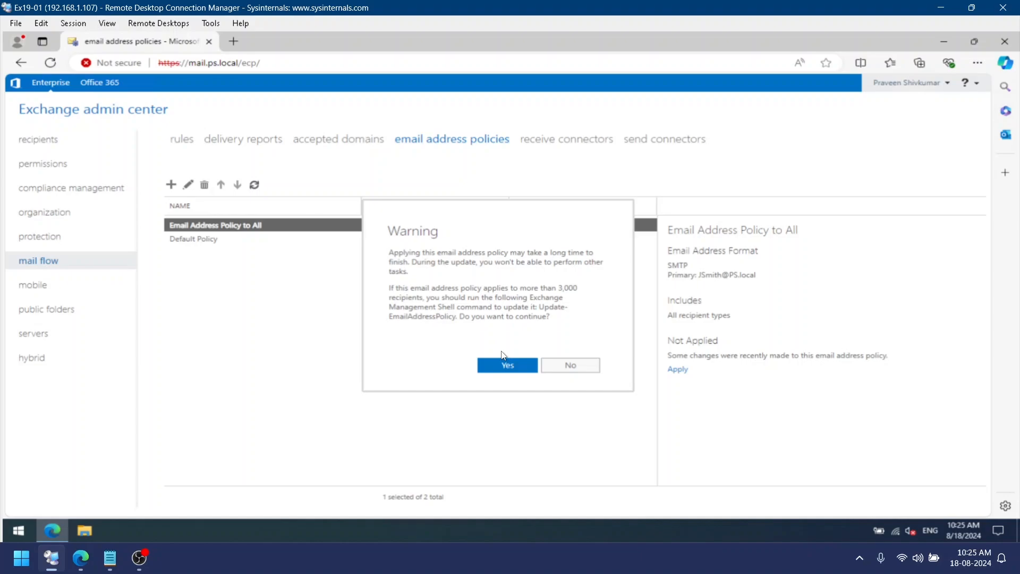
left_click(501, 366)
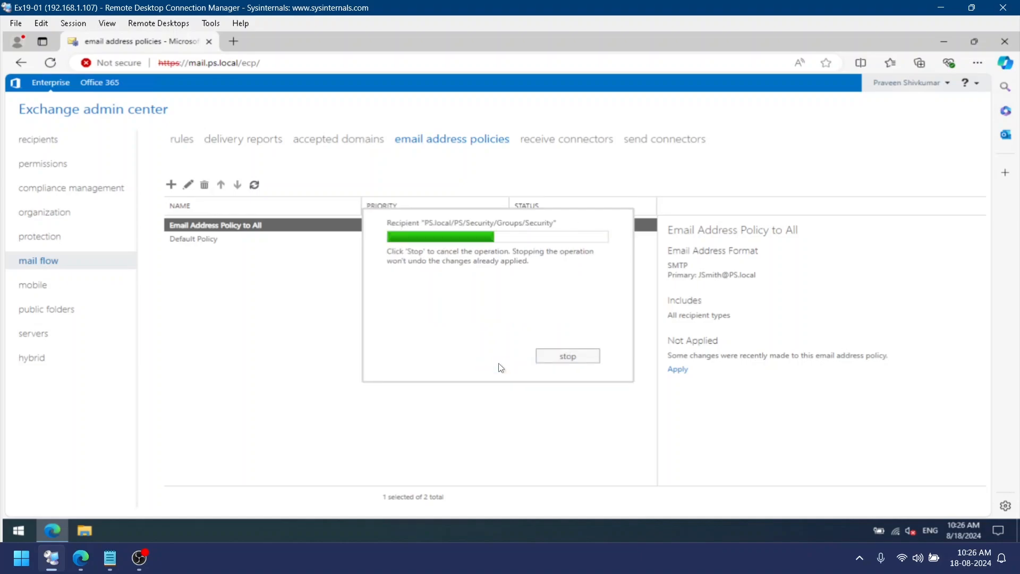
left_click(559, 358)
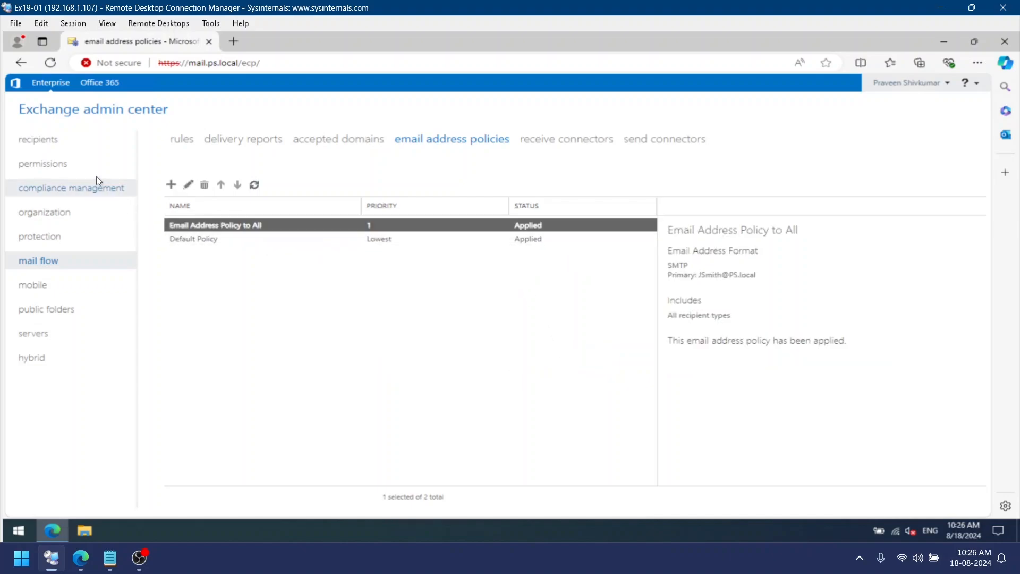
Check the mailboxes' email addresses under recipients, then return to the email address policies list
left_click(84, 147)
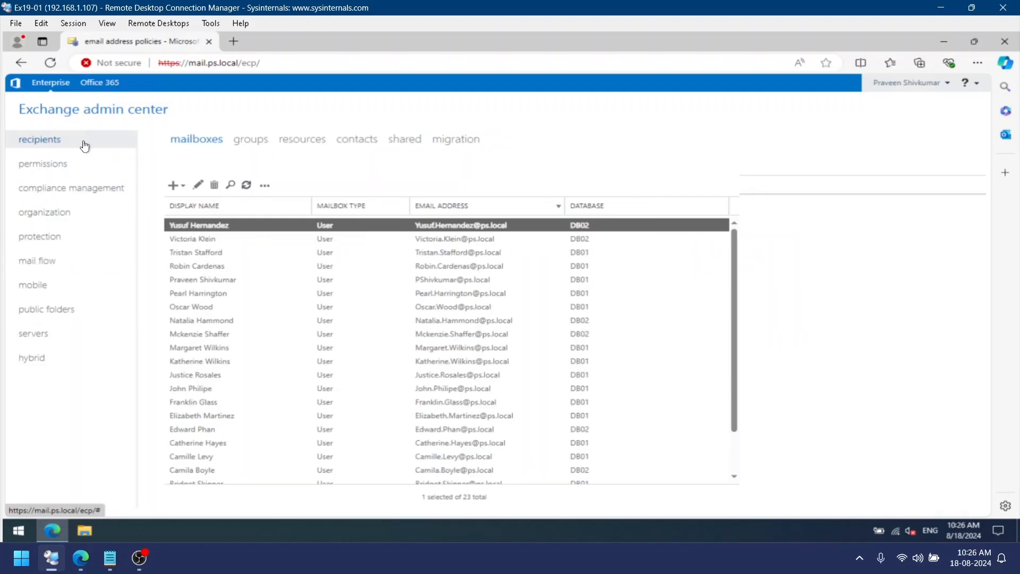
left_click(253, 184)
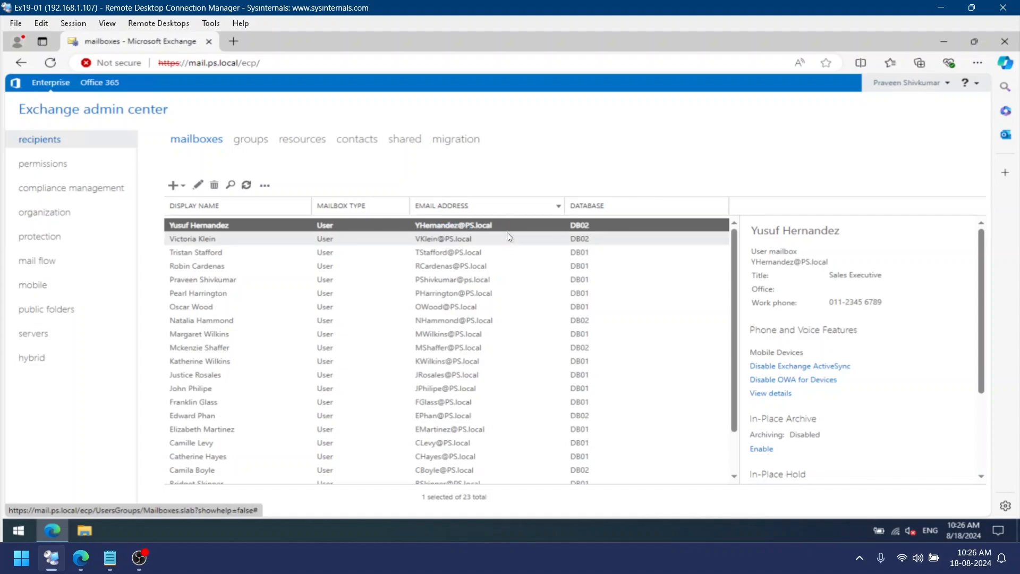
left_click(51, 262)
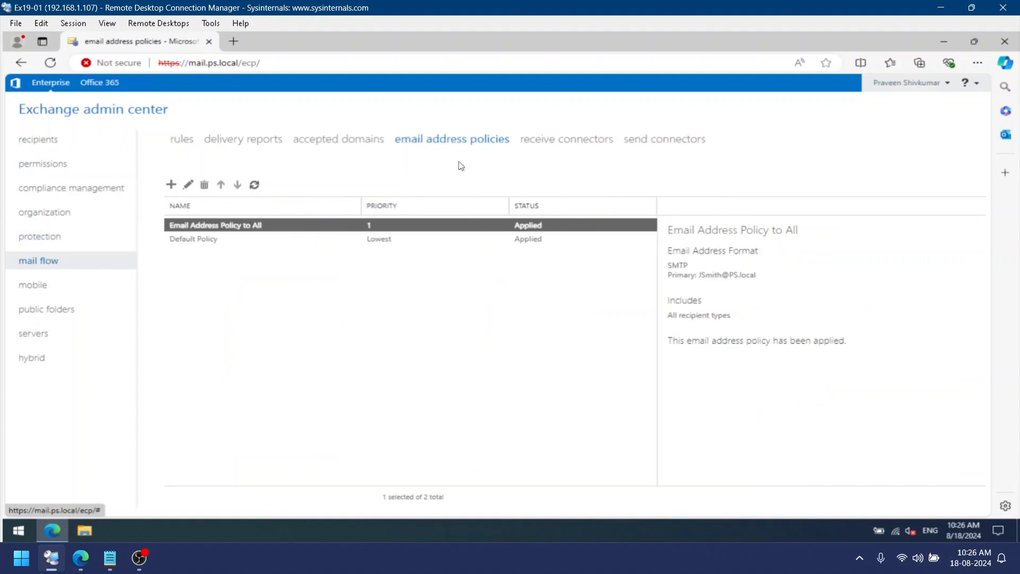
left_click(372, 358)
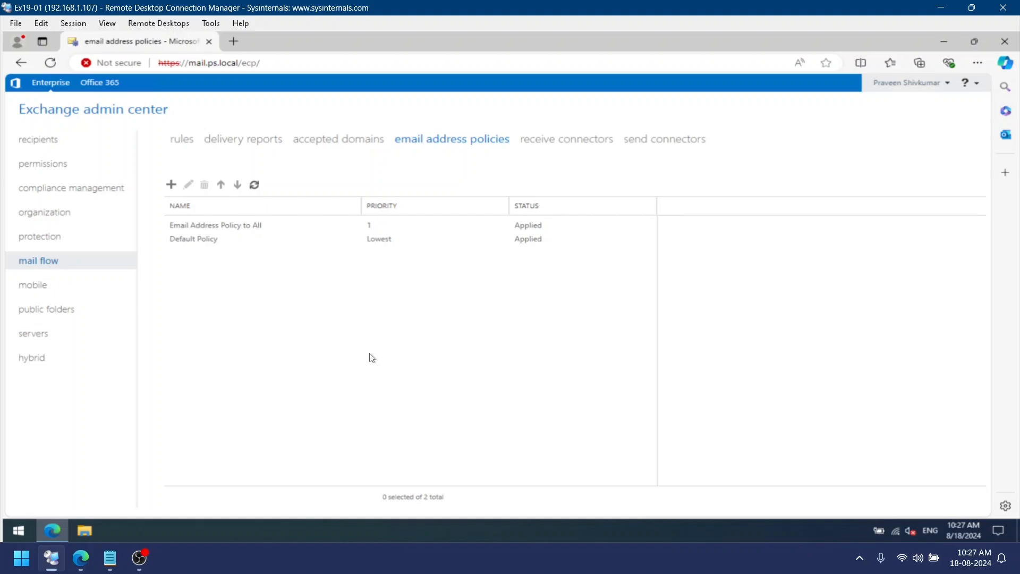
Run the Exchange Management Shell as administrator and clear its screen
left_click(22, 529)
left_click(128, 242)
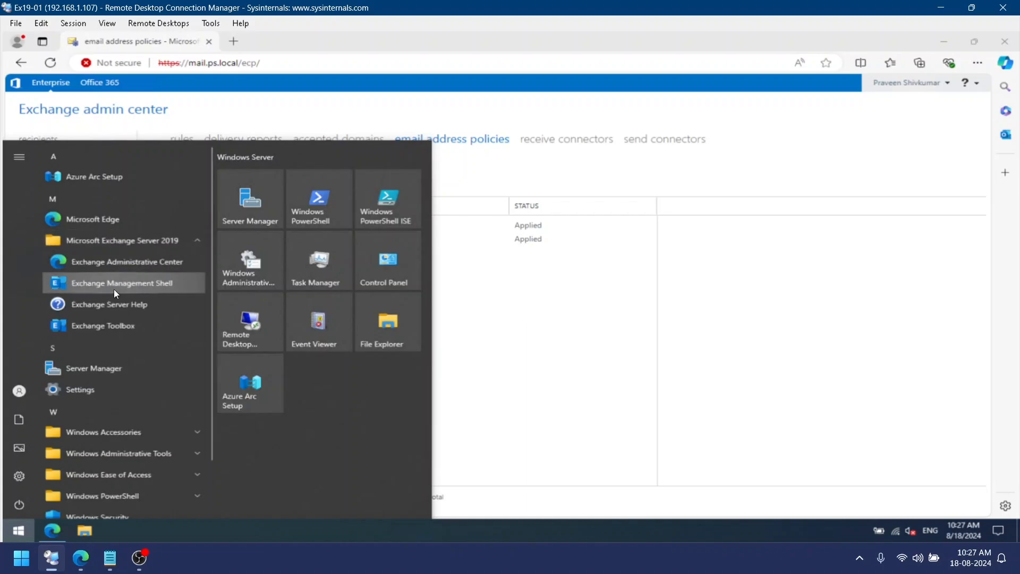
right_click(114, 287)
left_click(197, 375)
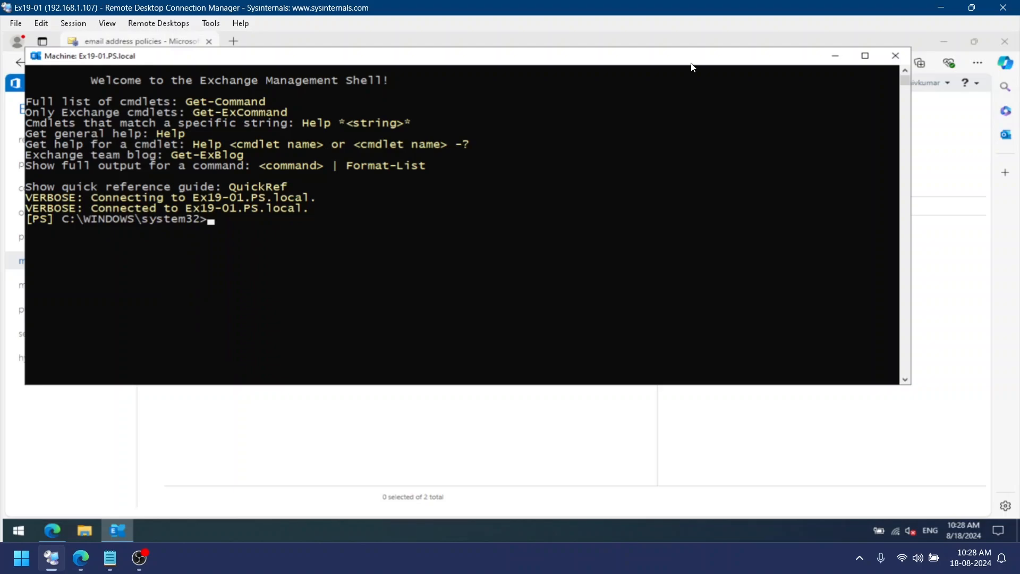
type("clear")
key("Return")
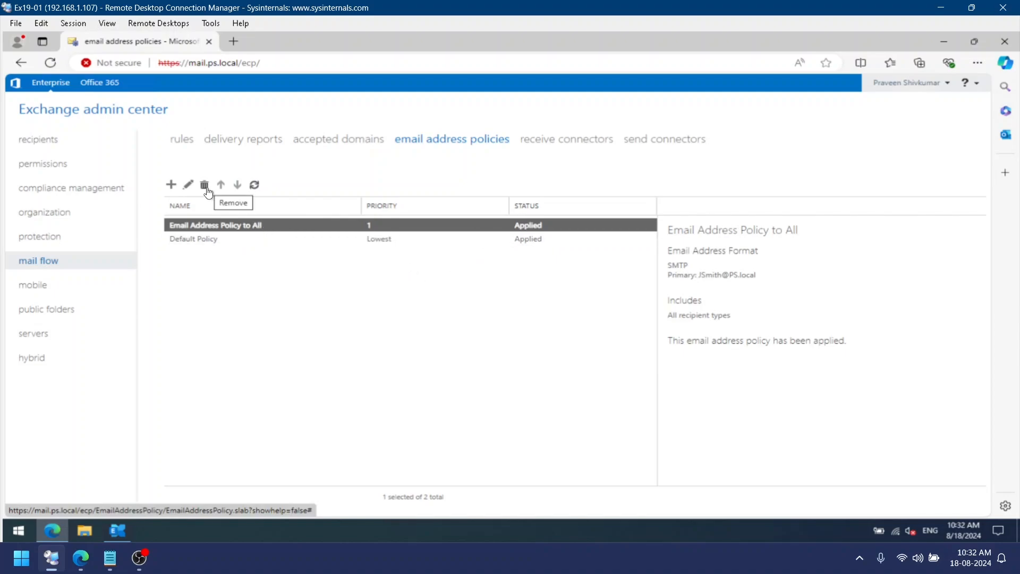
Remove the Email Address Policy to All policy and confirm the removal
left_click_drag(798, 230, 621, 234)
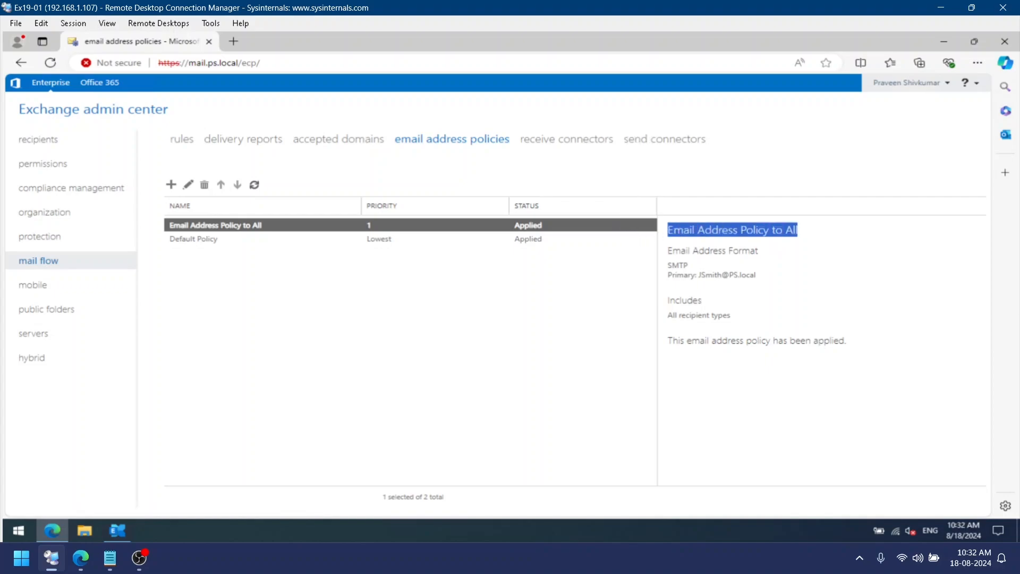
left_click(205, 185)
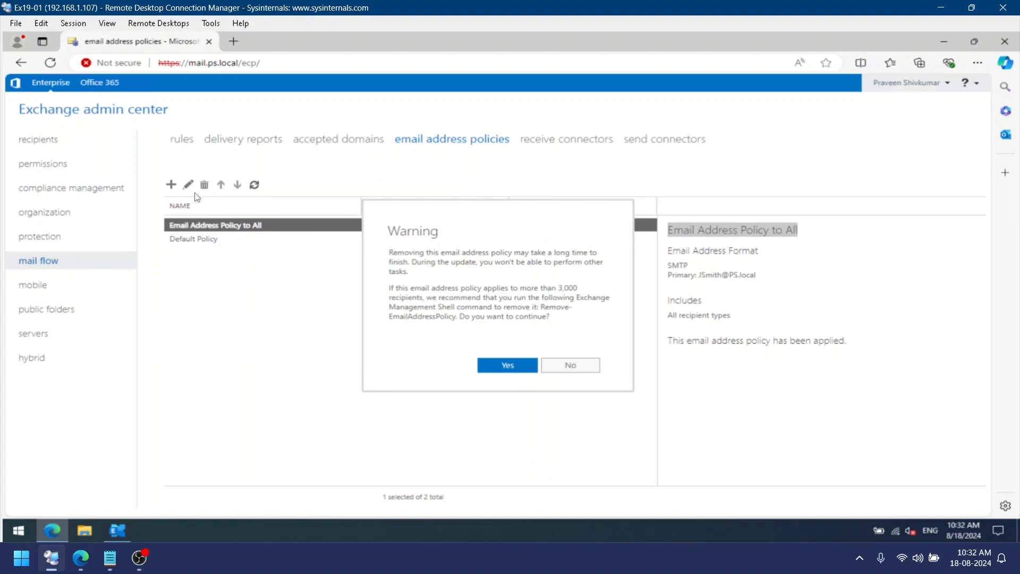
left_click(530, 372)
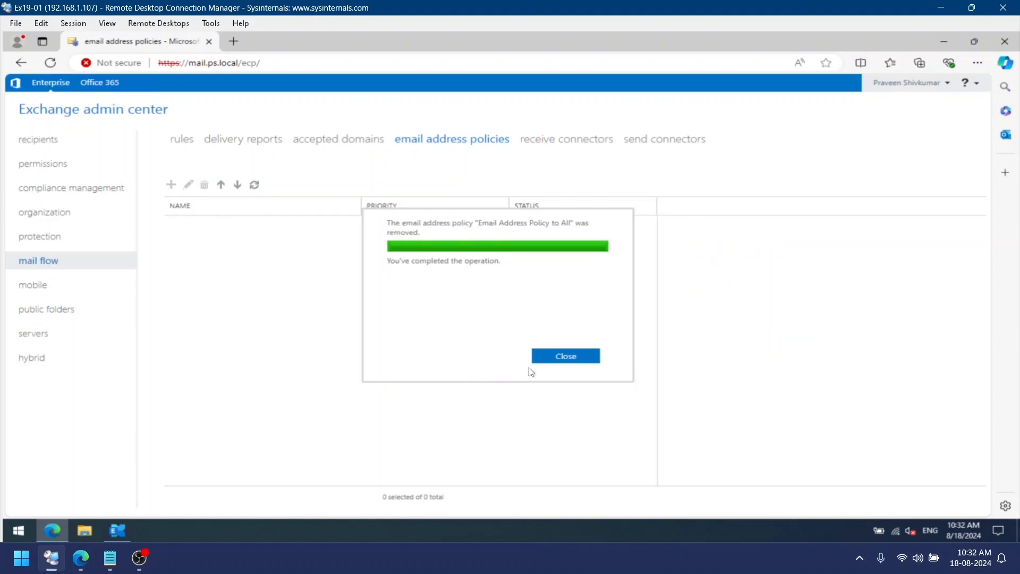
left_click(557, 365)
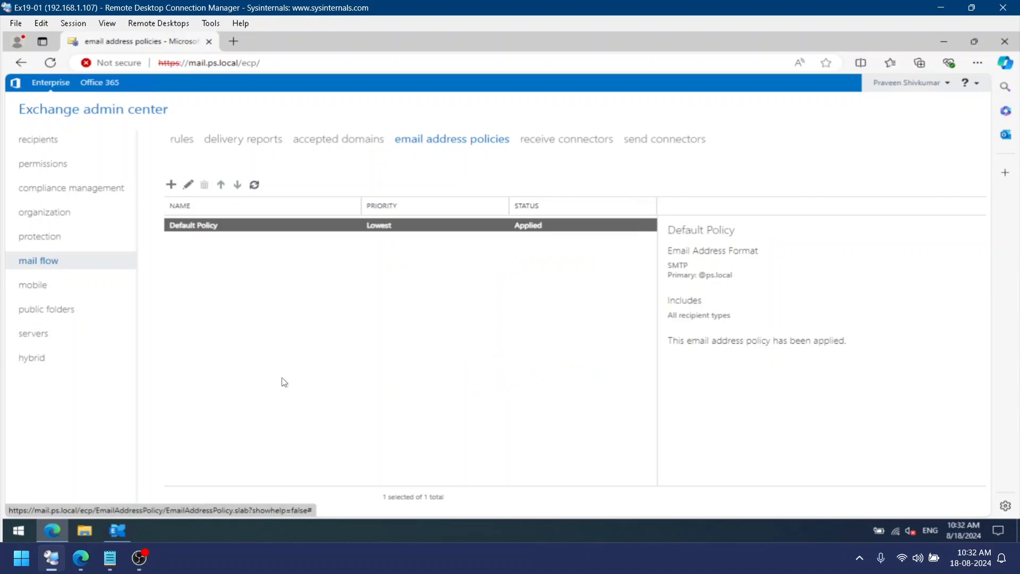
Bring the Exchange Management Shell window forward and reposition it over the admin center
left_click(117, 529)
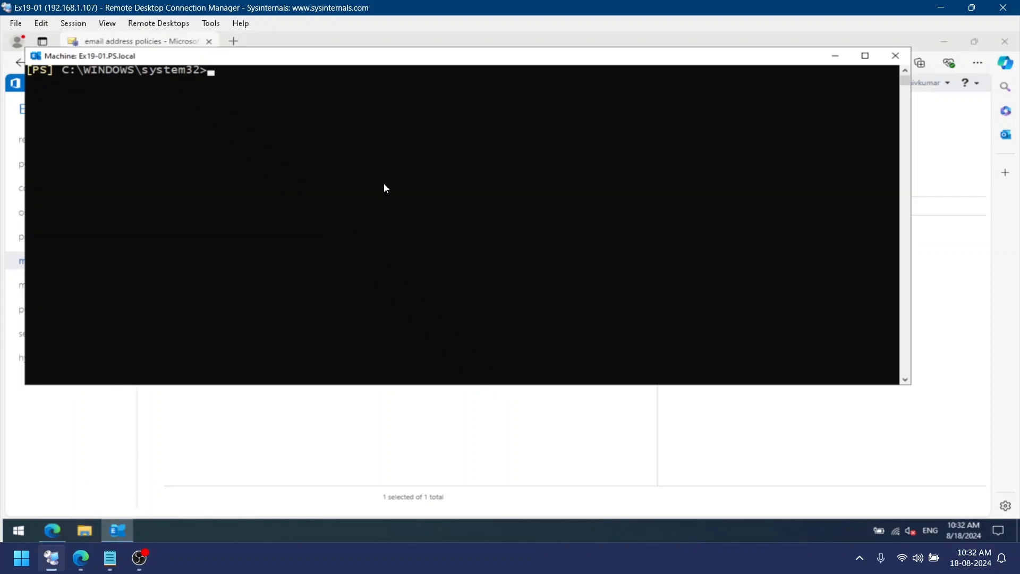
left_click_drag(390, 62, 505, 176)
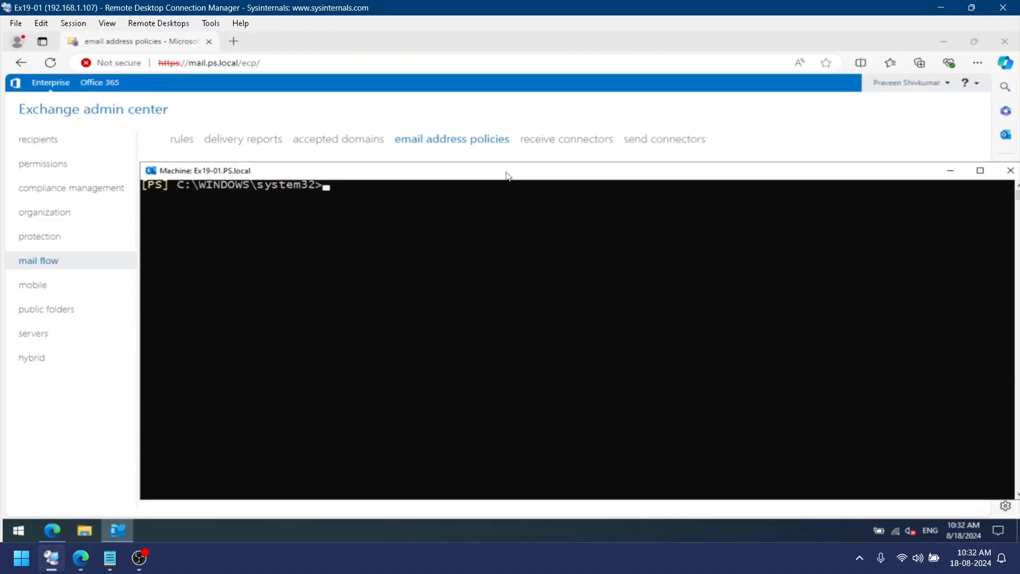
type("new-email")
key("Tab")
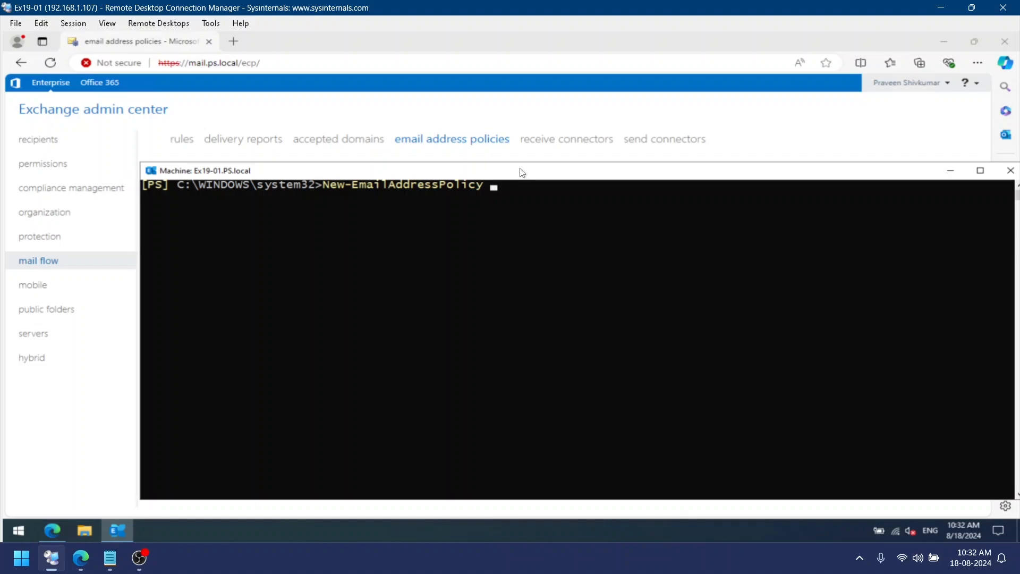
type("-na")
key("Tab")
type("\"Email Address Policy to All -")
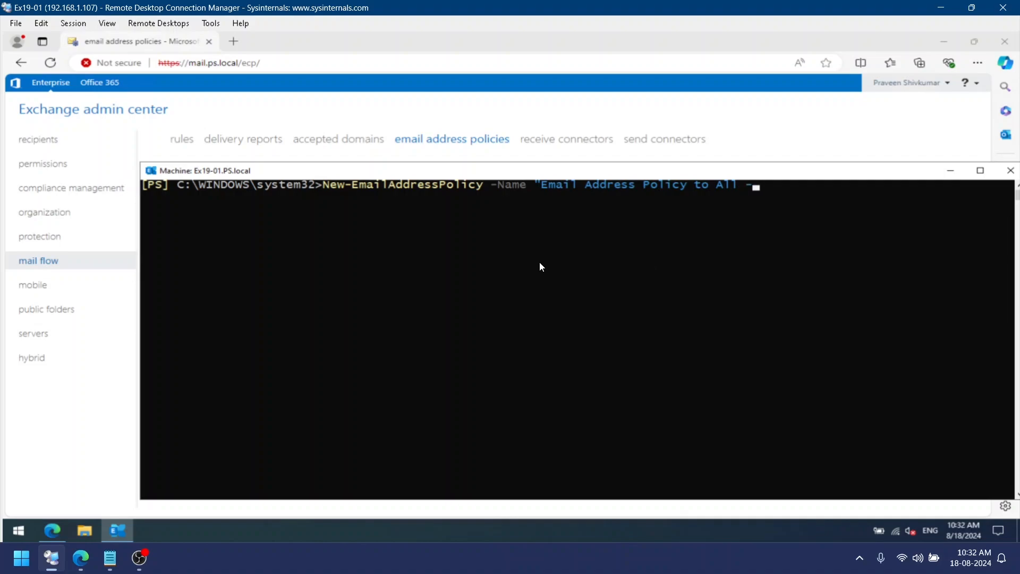
type(" PowerShell\"")
type("-IncludedRecipients")
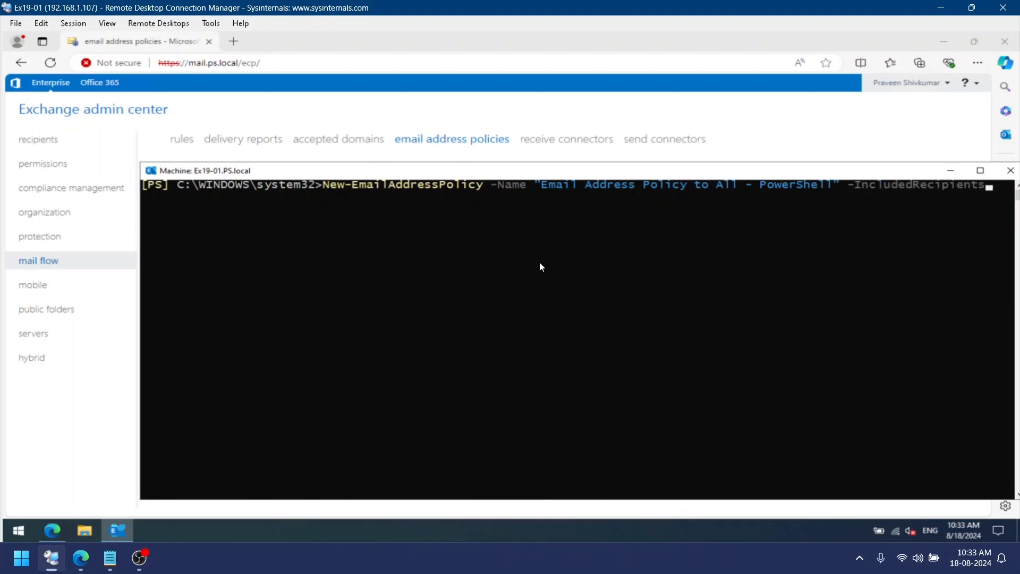
type(" Mailboxusers")
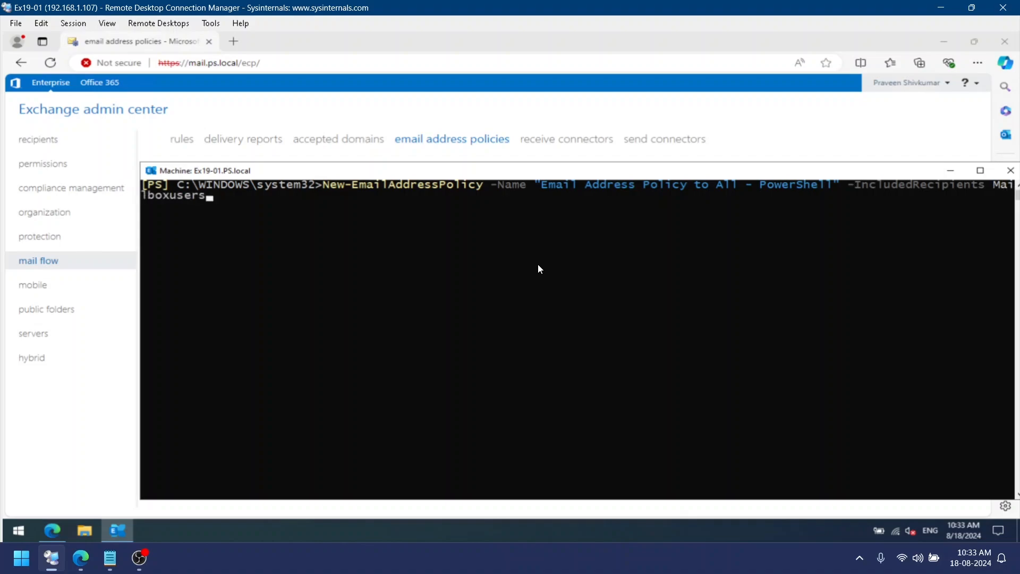
type(" -Enable")
key("Tab")
key("Tab")
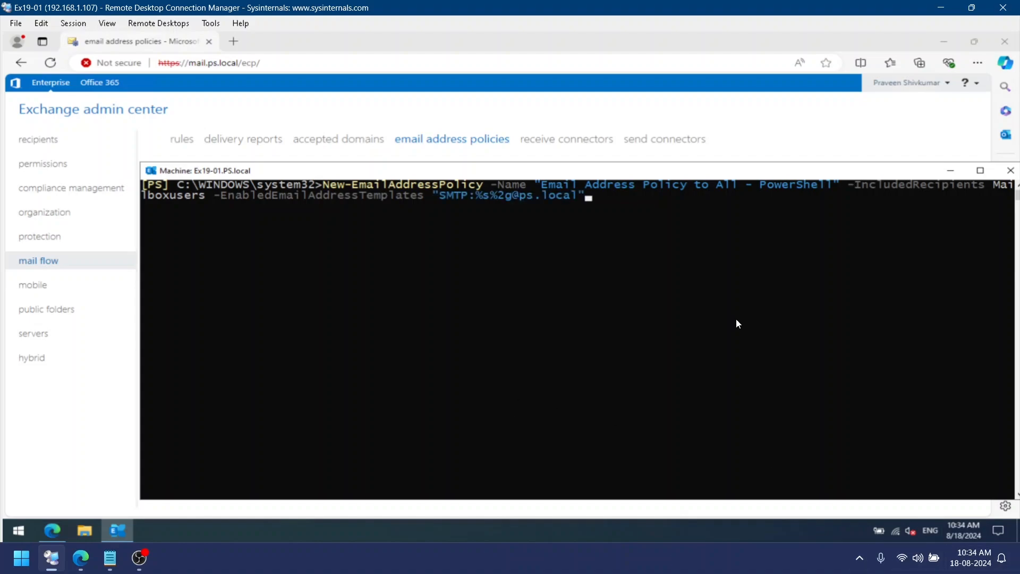
key("Return")
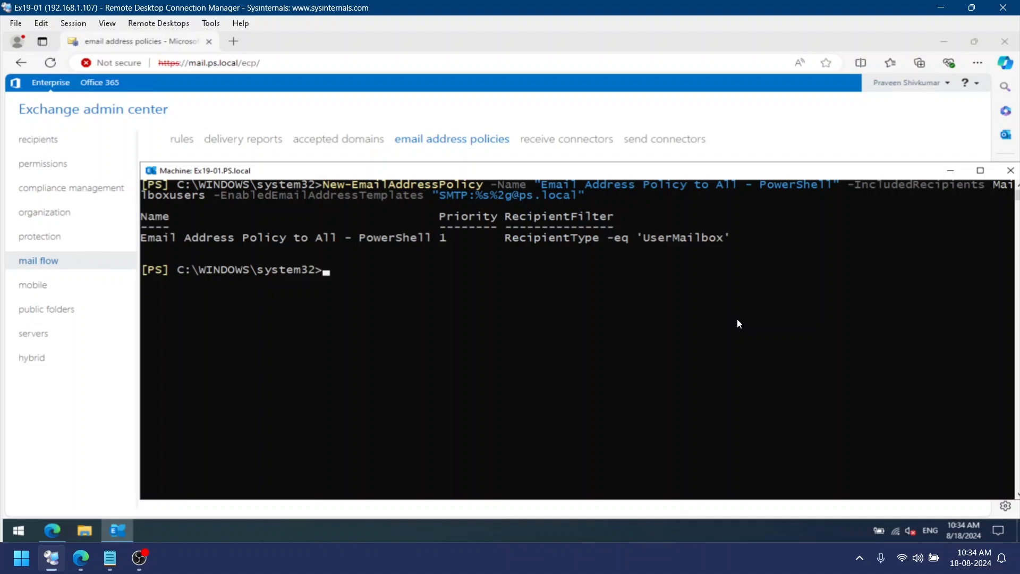
List all email address policies in the shell
type("get-email")
key("Tab")
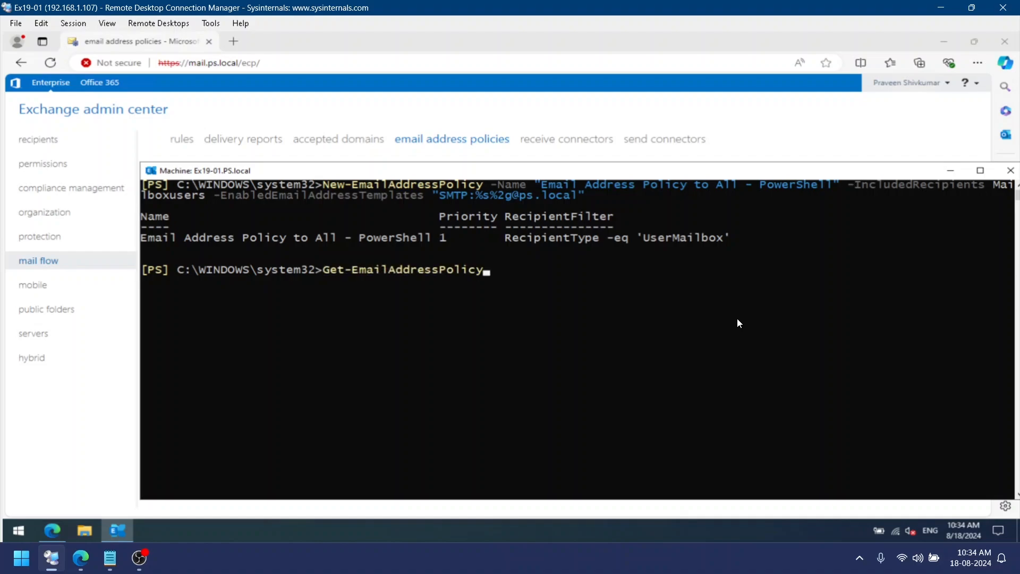
key("Return")
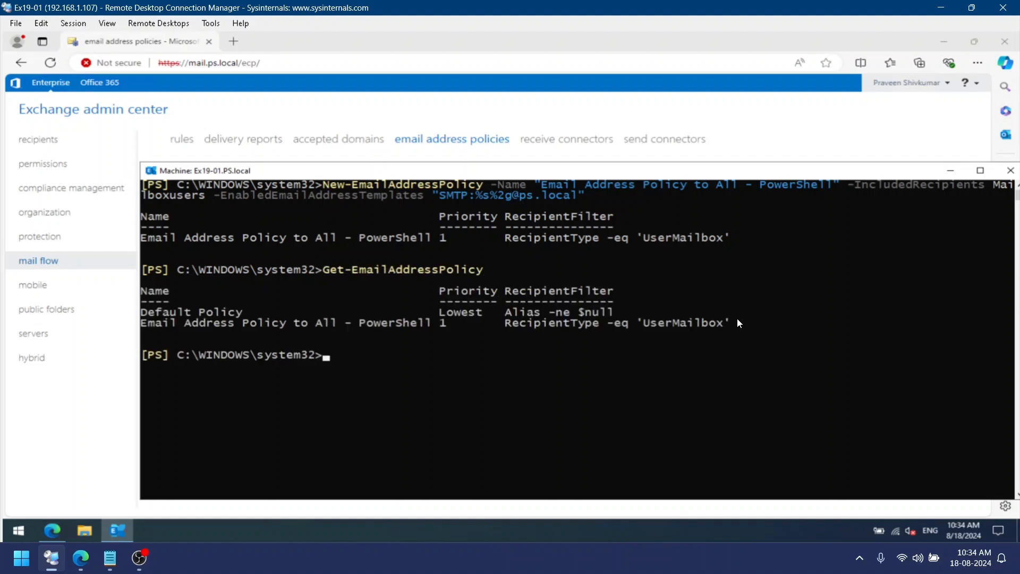
Copy the new policy's name and retrieve only the "Email Address Policy to All - PowerShell" policy by its identity
key("Up")
type("-")
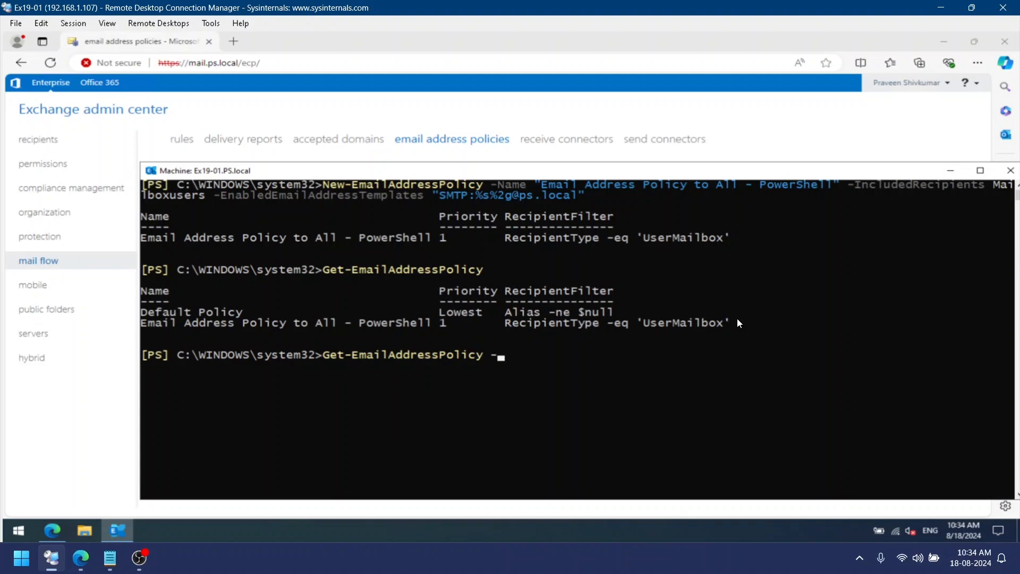
type("n")
key("BackSpace")
type("I")
key("Tab")
left_click_drag(430, 325, 144, 329)
right_click(143, 329)
type("\"")
right_click(482, 353)
type("\"")
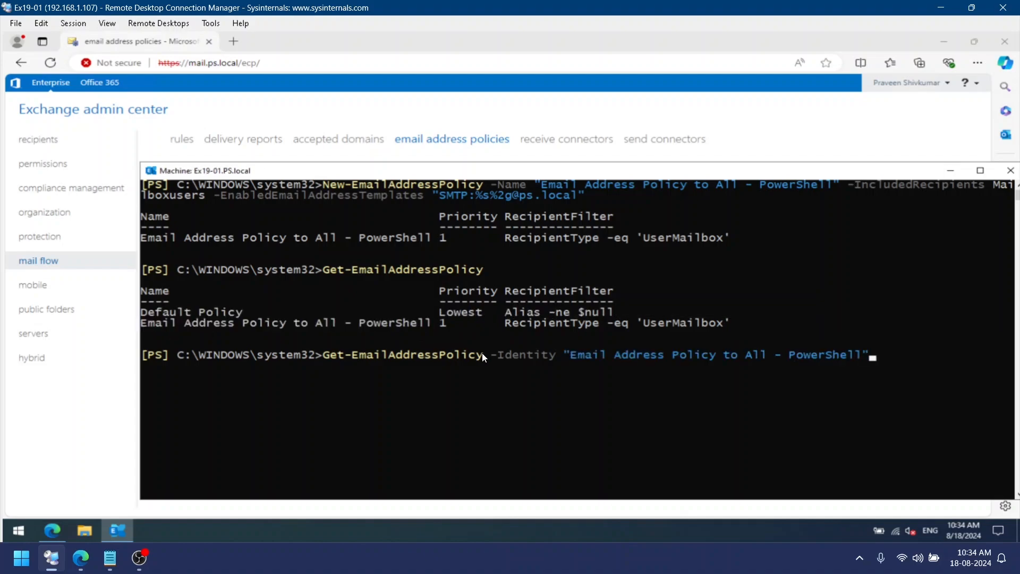
key("Return")
Display the full property list of the new policy and examine its recipient filter and address templates
key("Up")
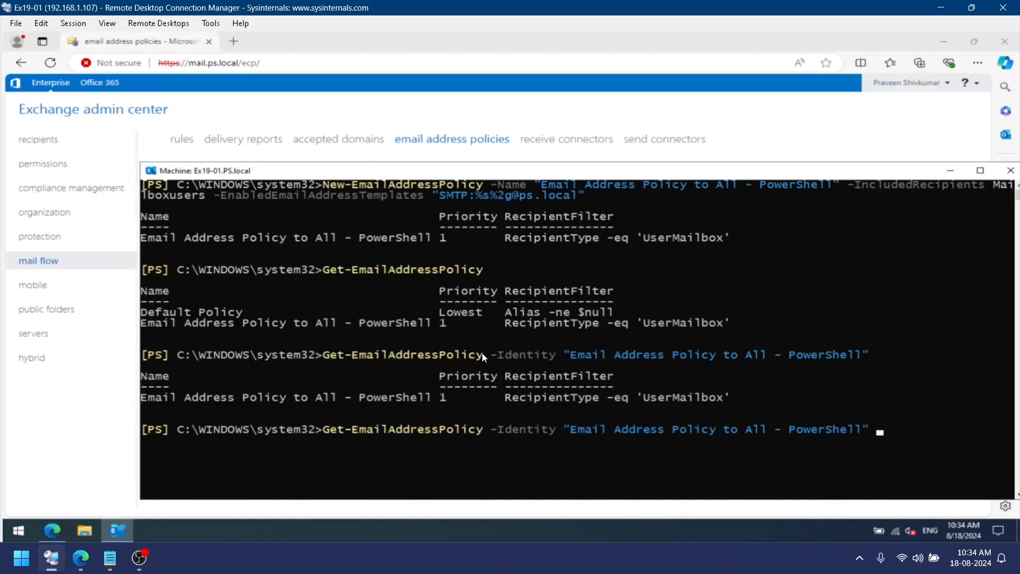
type("| fl")
key("Return")
double_click(597, 172)
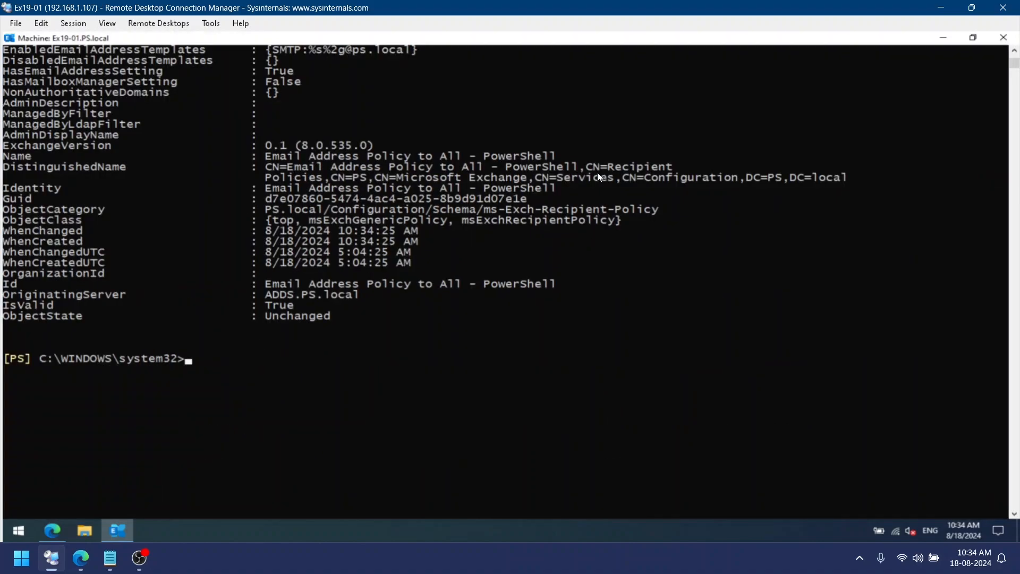
scroll(503, 321, "up", 15)
scroll(504, 323, "up", 1)
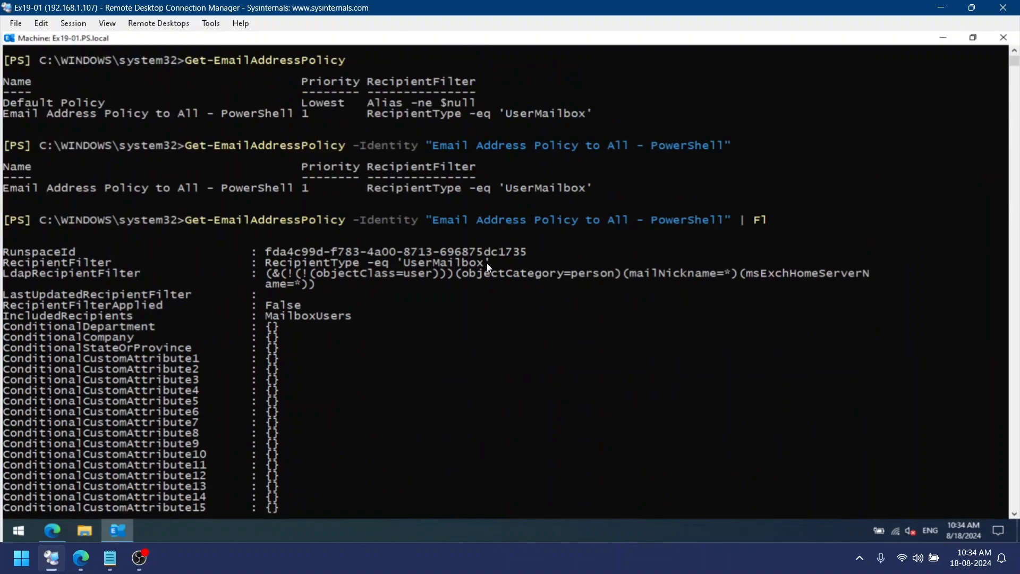
left_click_drag(488, 265, 274, 266)
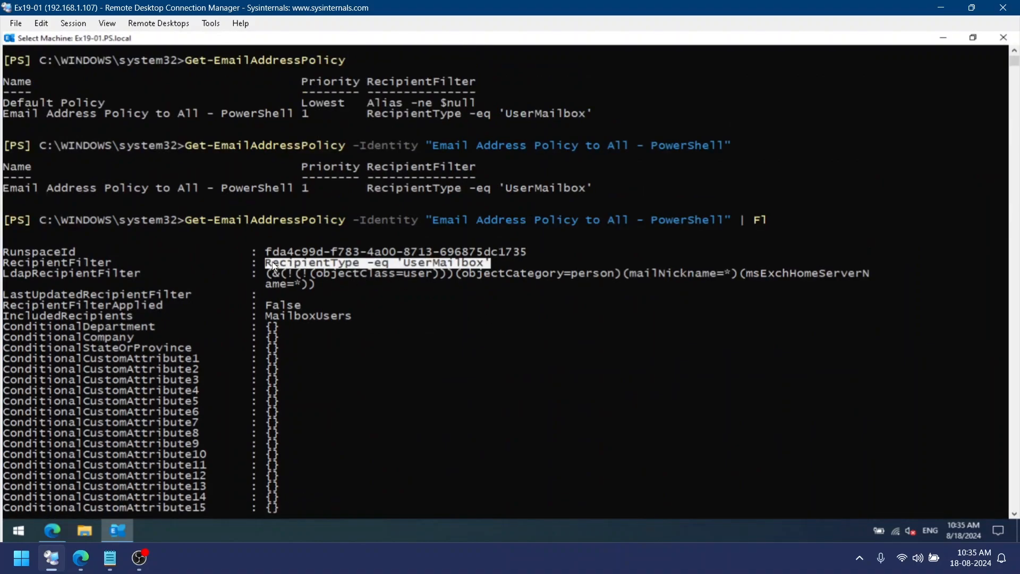
scroll(471, 398, "down", 6)
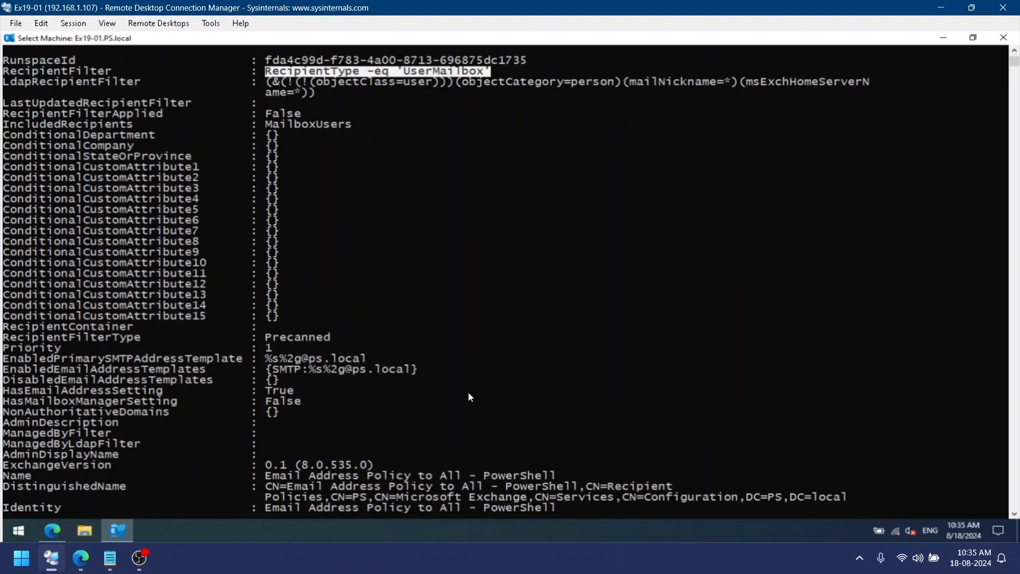
left_click_drag(362, 359, 265, 359)
Refresh the email address policies in the admin center and inspect the new policy's email address format without saving
double_click(490, 44)
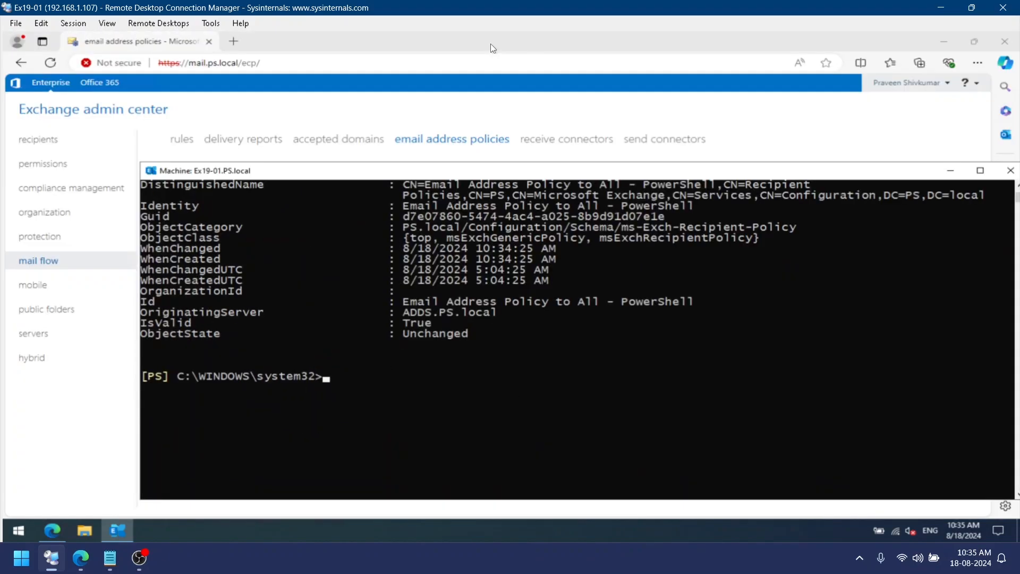
left_click(490, 44)
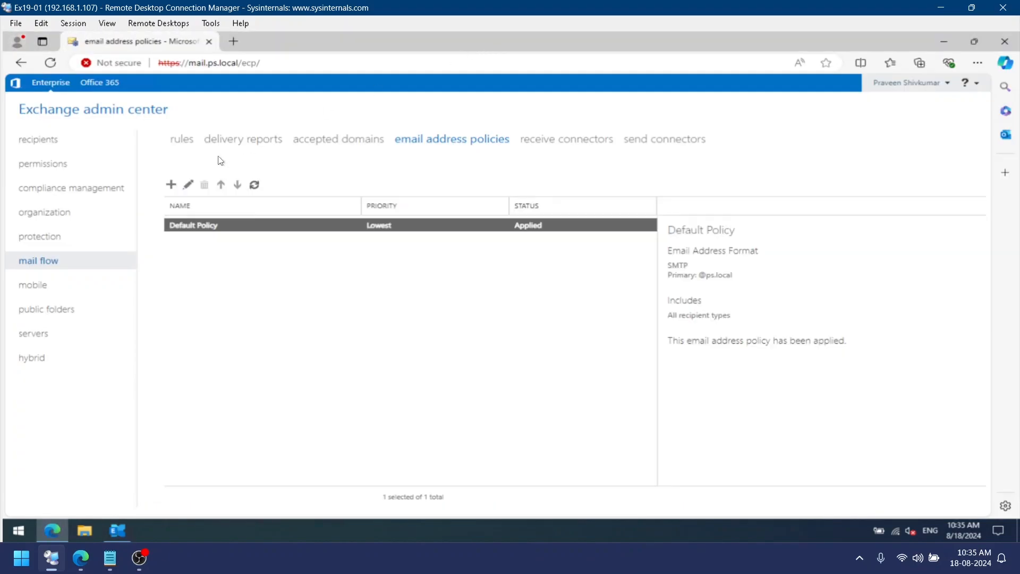
left_click(255, 186)
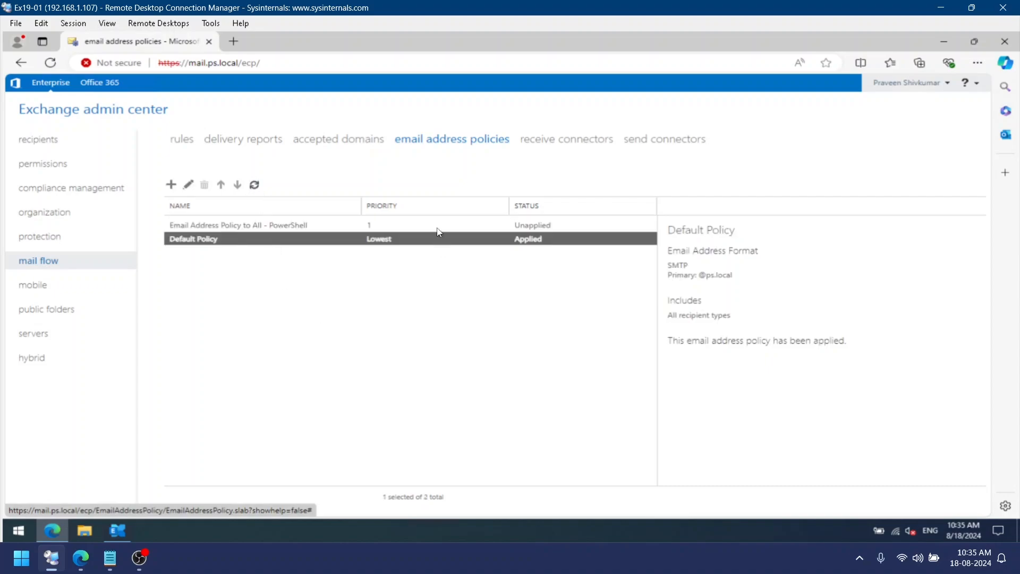
left_click(419, 223)
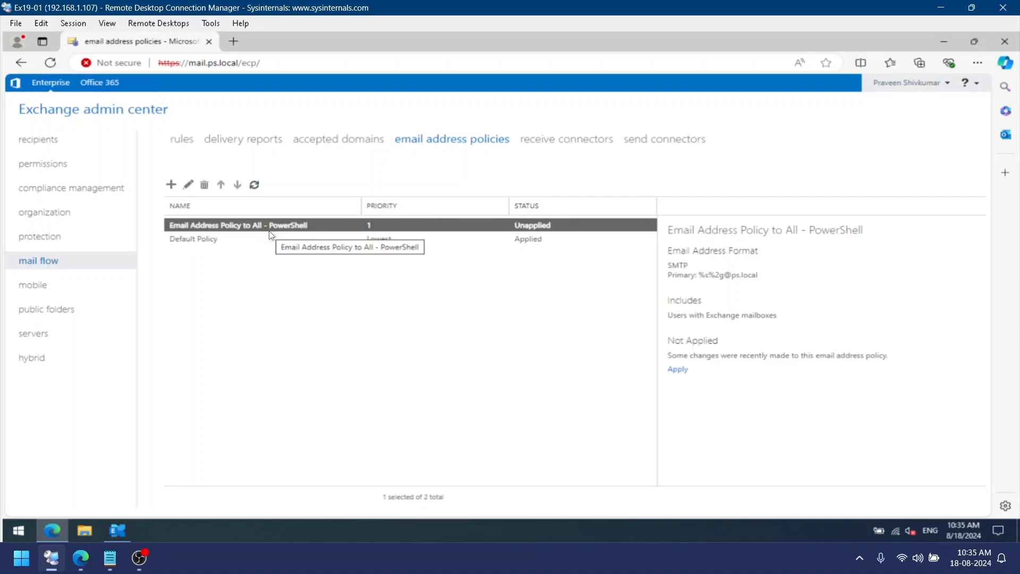
left_click(190, 189)
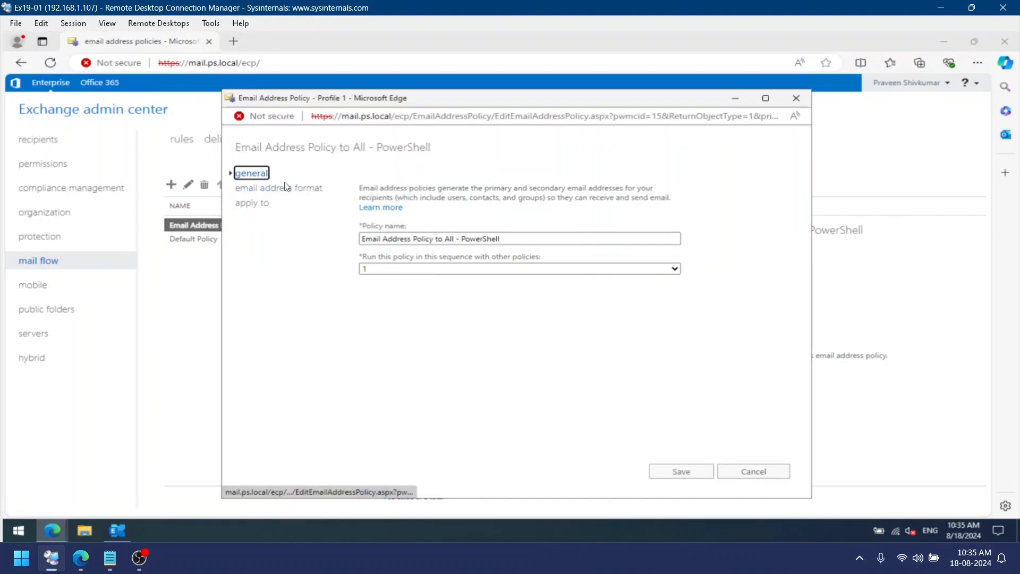
left_click(290, 189)
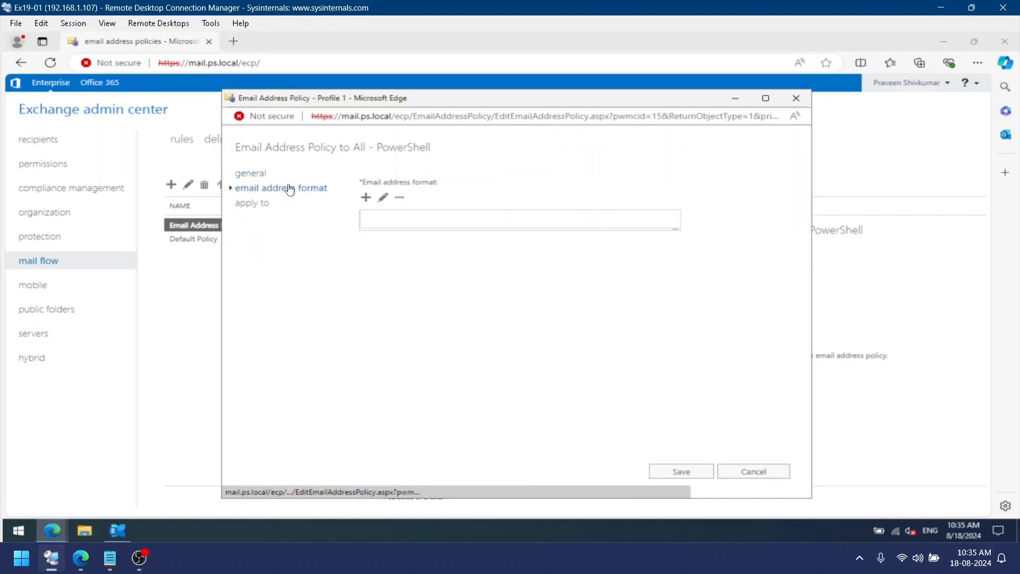
left_click(383, 198)
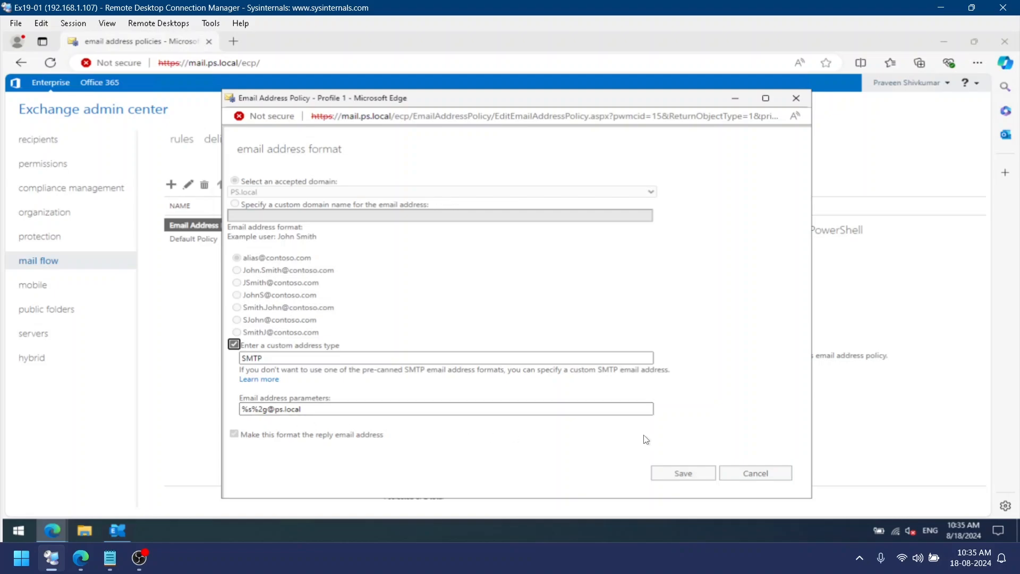
left_click(745, 474)
left_click(751, 474)
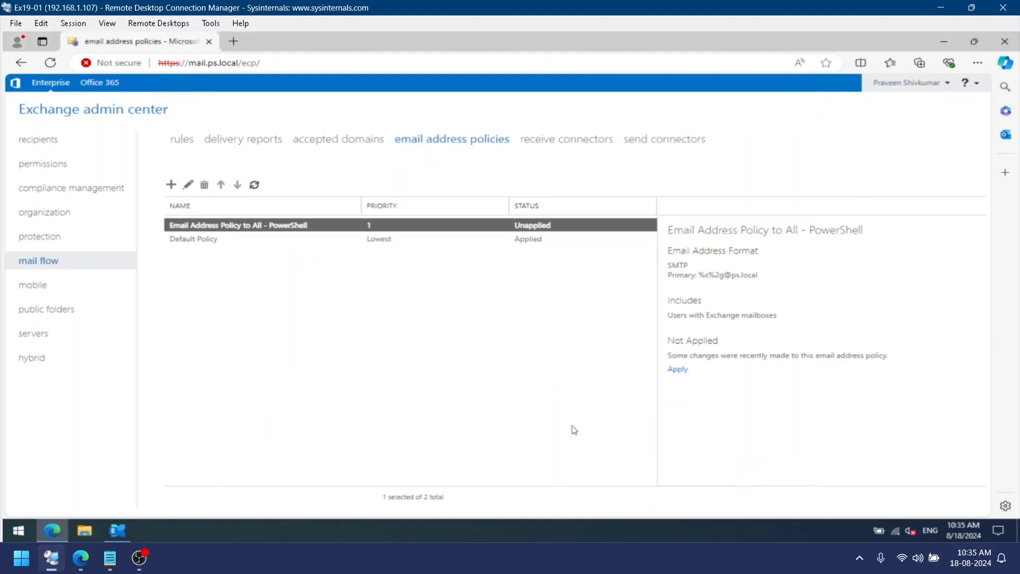
Apply the "Email Address Policy to All - PowerShell" policy with Update-EmailAddressPolicy using its identity
left_click(126, 531)
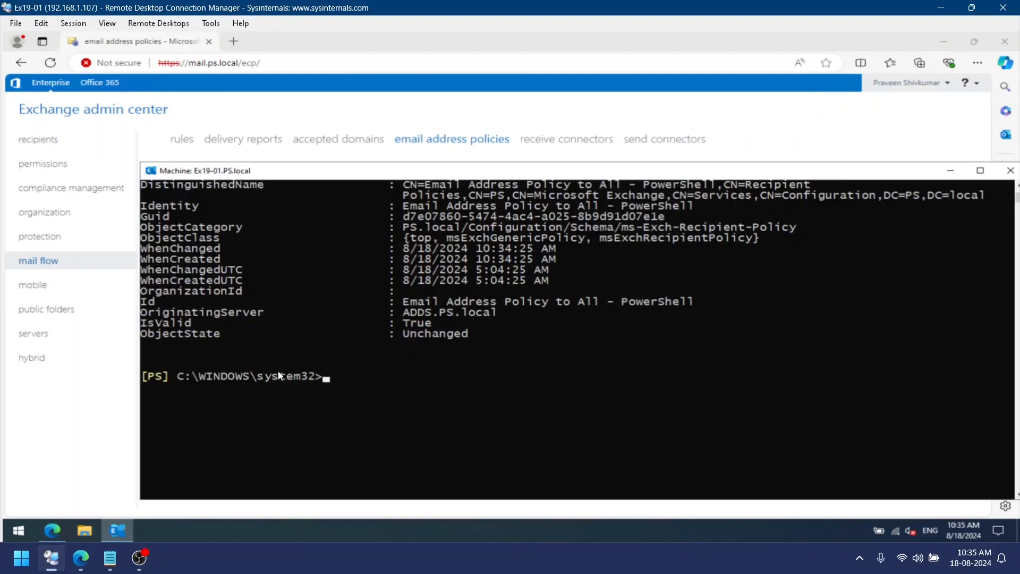
type("update-email")
key("Tab")
type("-")
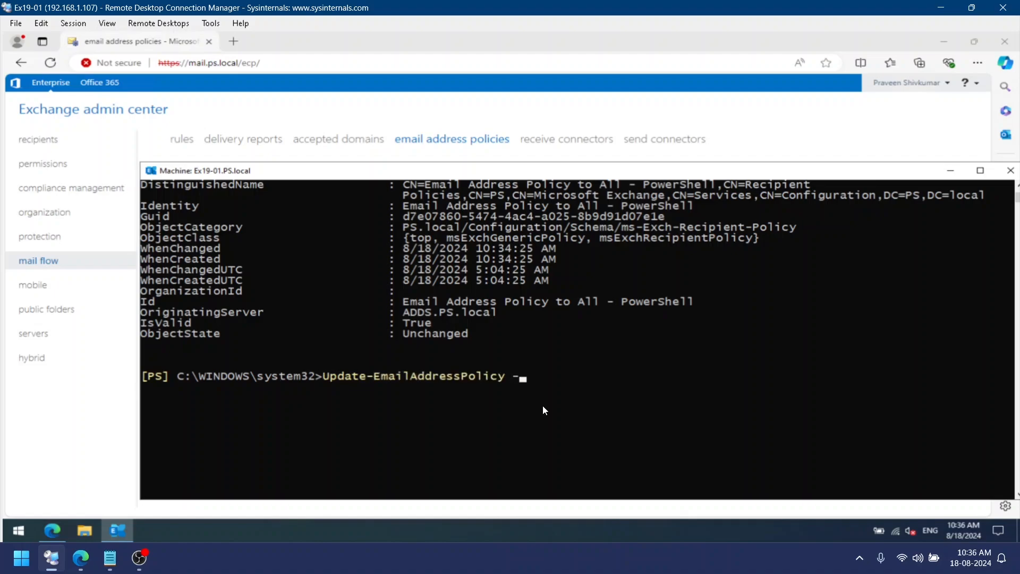
type("i")
key("Tab")
type("\"")
type("Email Address Policy to All - PowerShell")
type("\"")
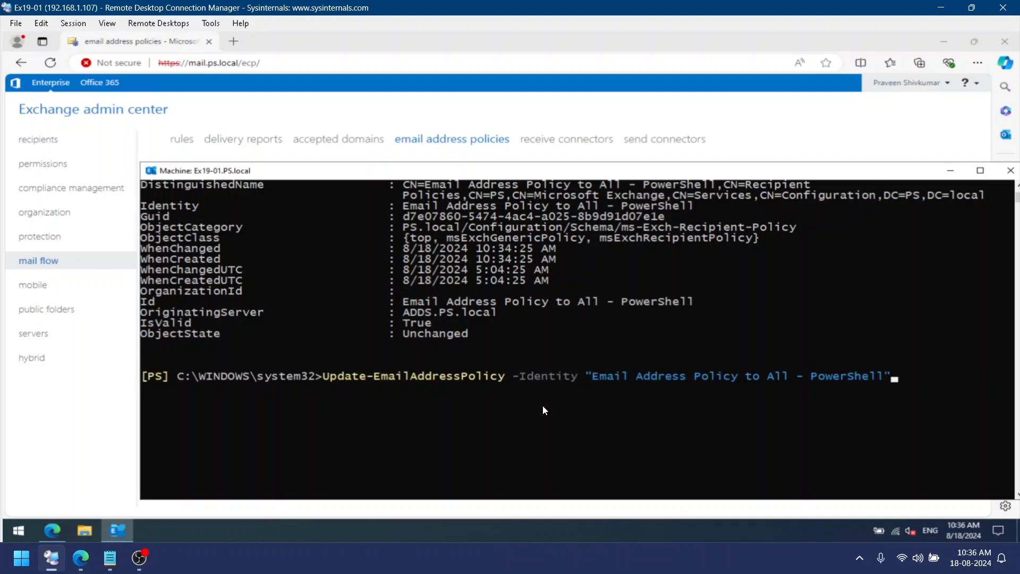
key("Return")
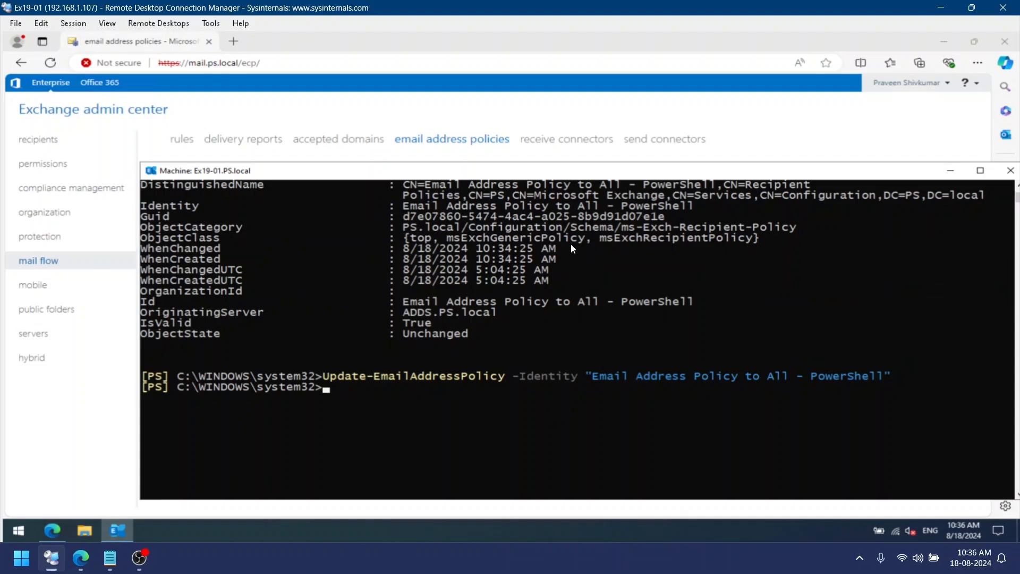
Refresh the mailboxes list under recipients and check the updated email addresses
left_click(364, 117)
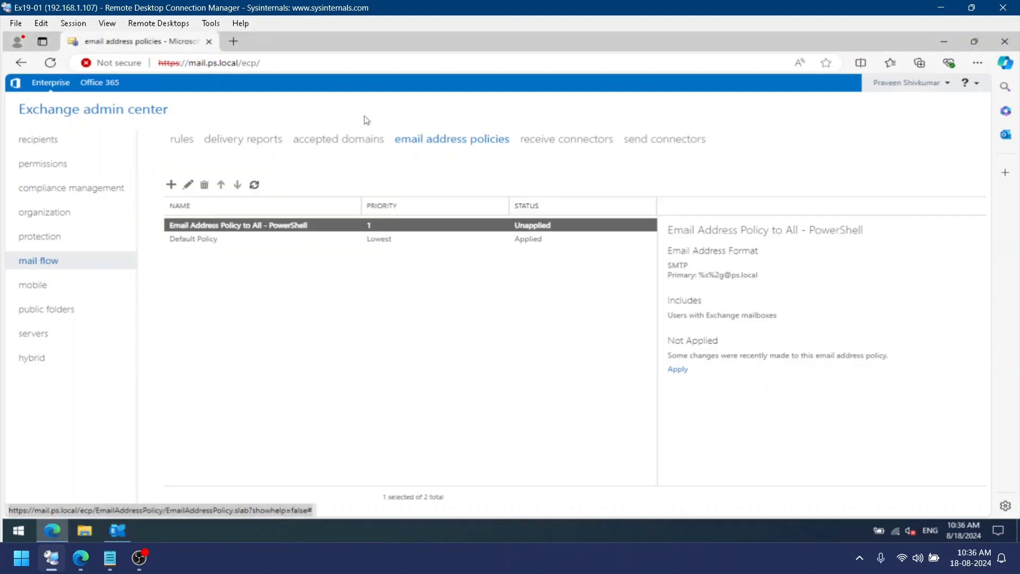
left_click(83, 143)
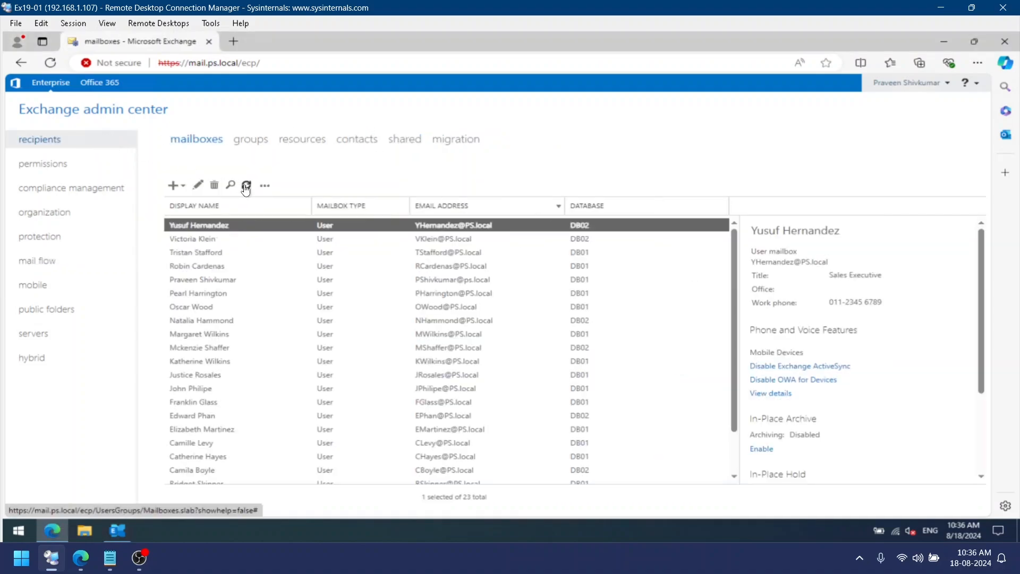
left_click(246, 186)
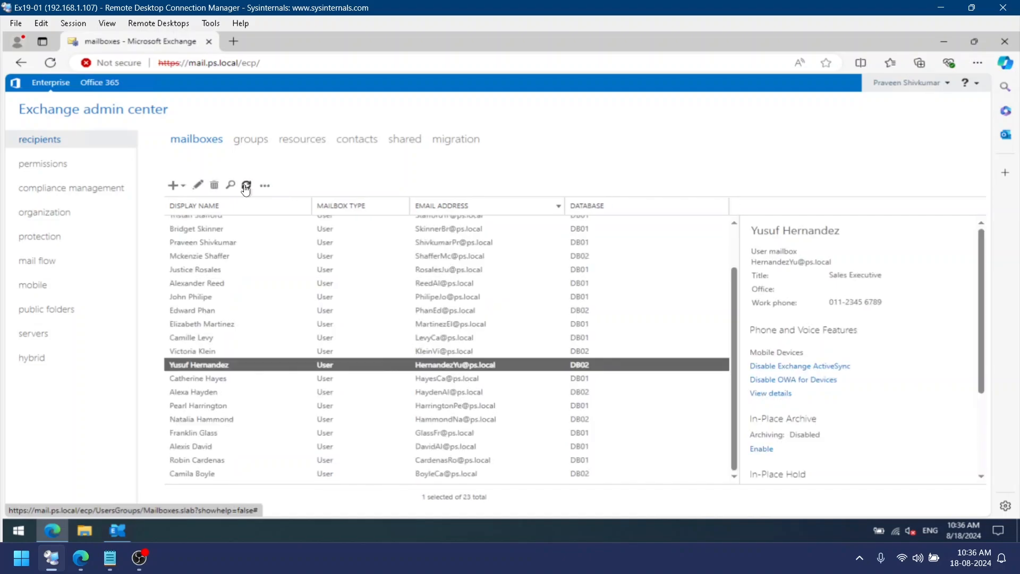
scroll(400, 325, "up", 2)
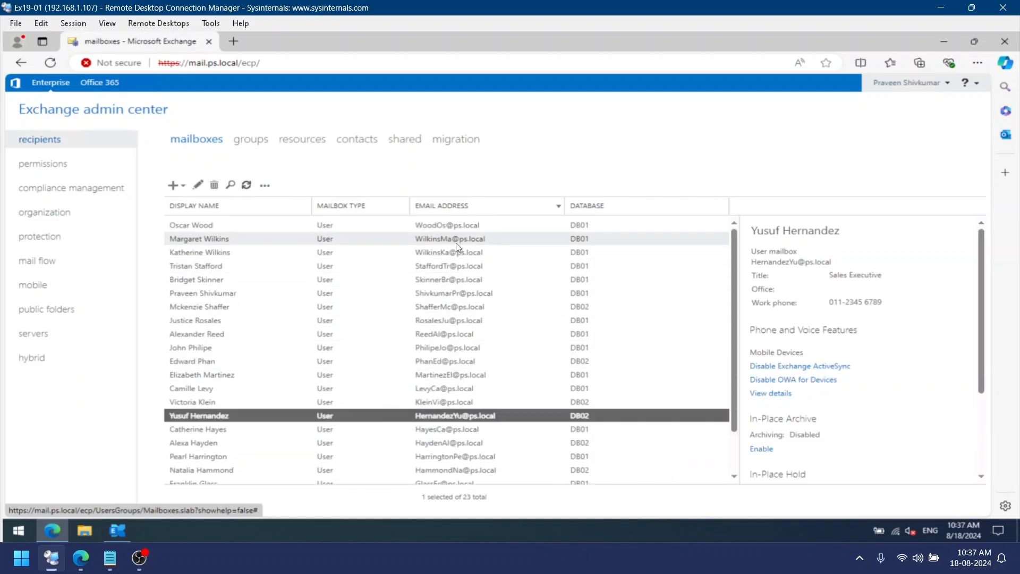
left_click(436, 228)
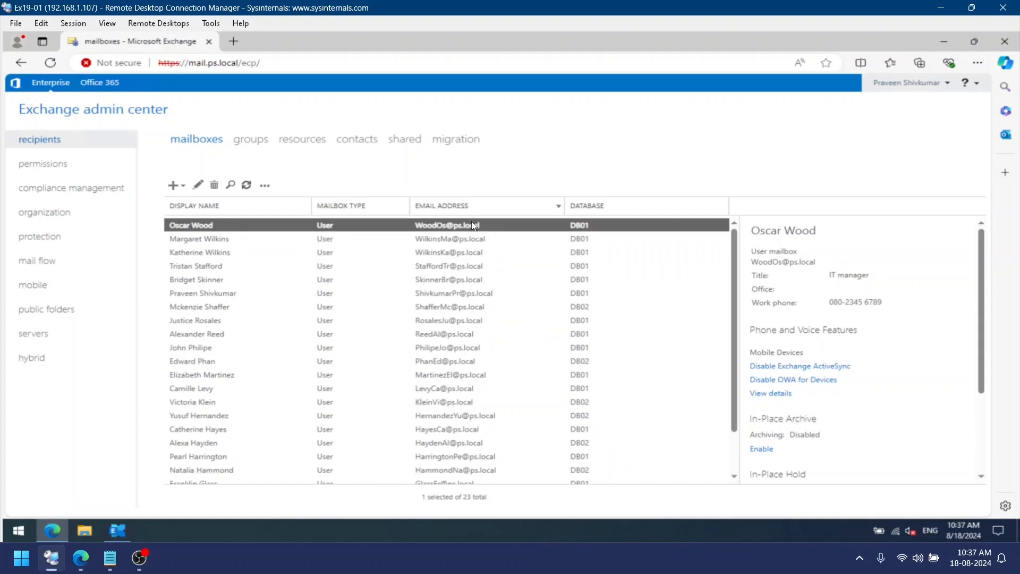
scroll(468, 320, "down", 2)
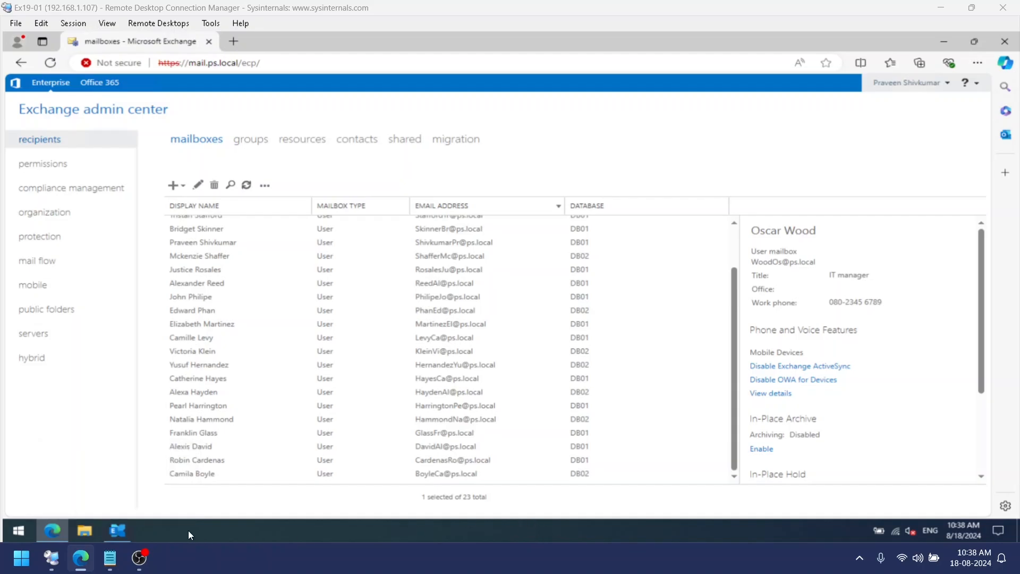
Place the shell window beside the Word document listing email address variables
left_click(123, 528)
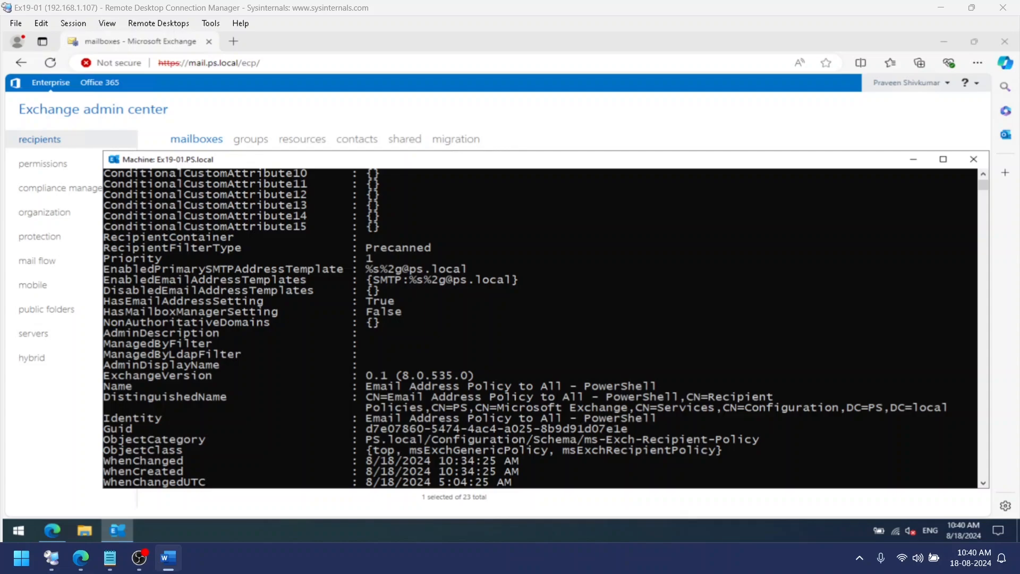
left_click_drag(1019, 207, 883, 32)
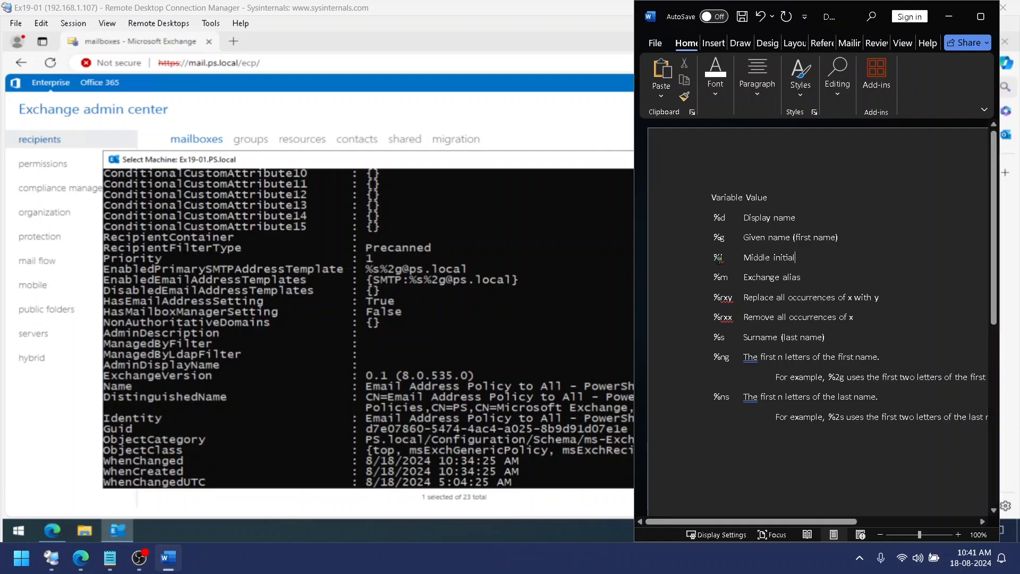
left_click_drag(824, 337, 754, 337)
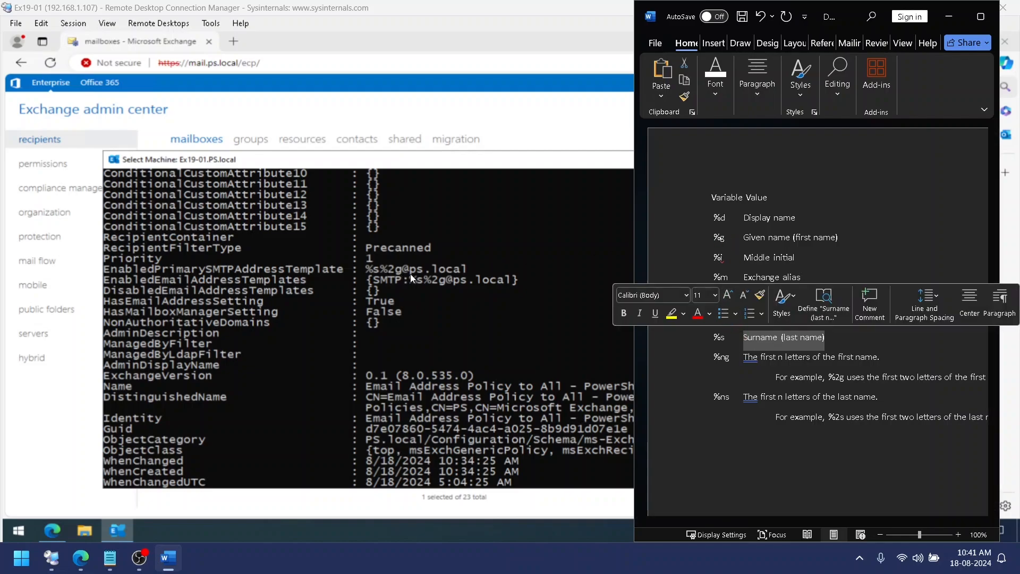
left_click_drag(844, 241, 727, 240)
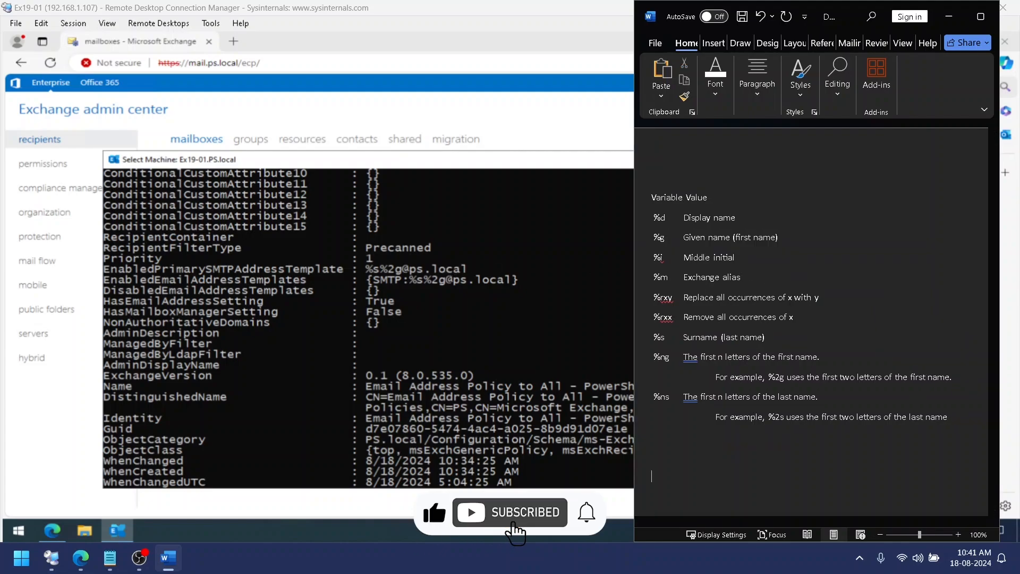
type("%g")
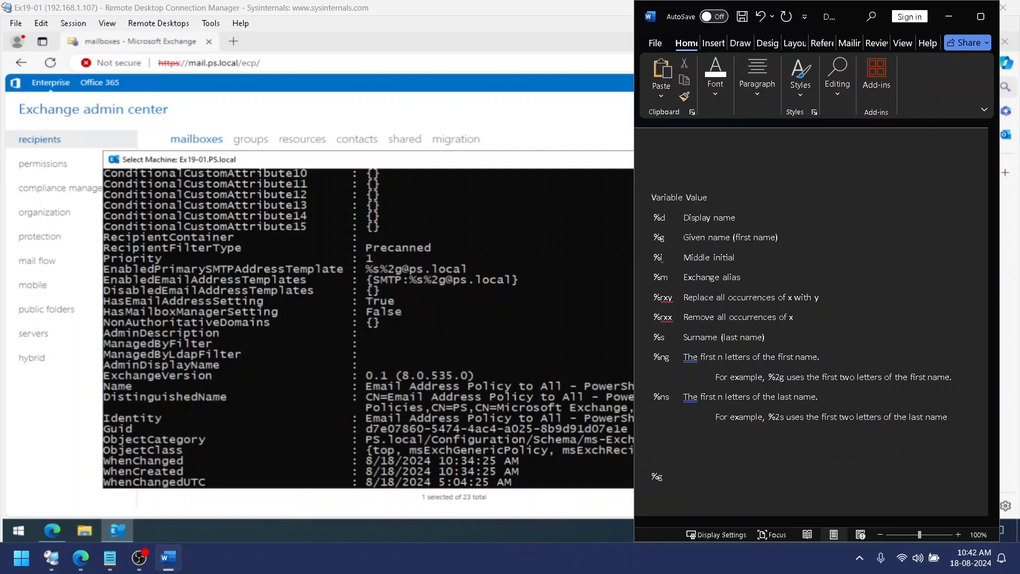
type(".%s@ps.local")
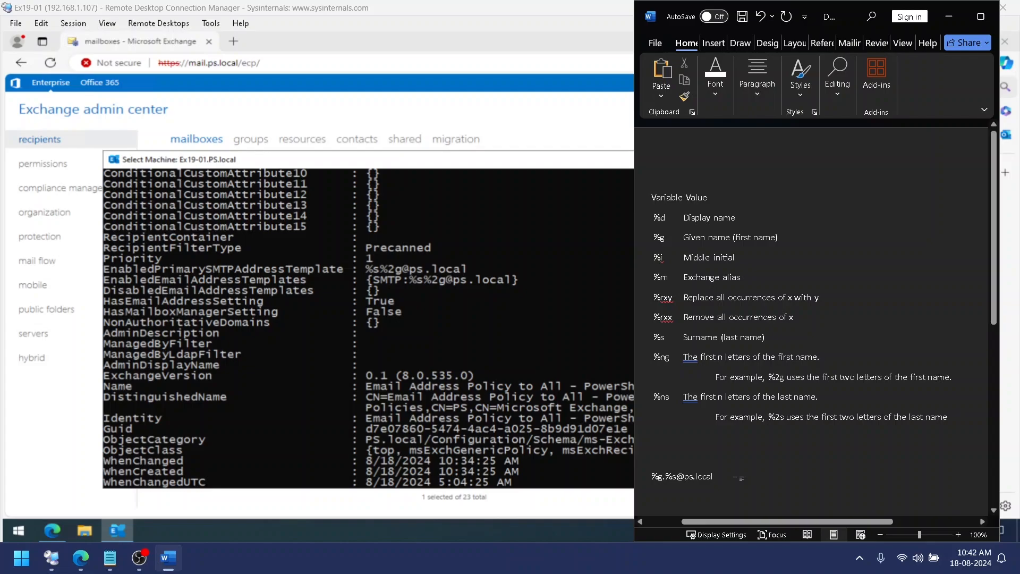
triple_click(686, 477)
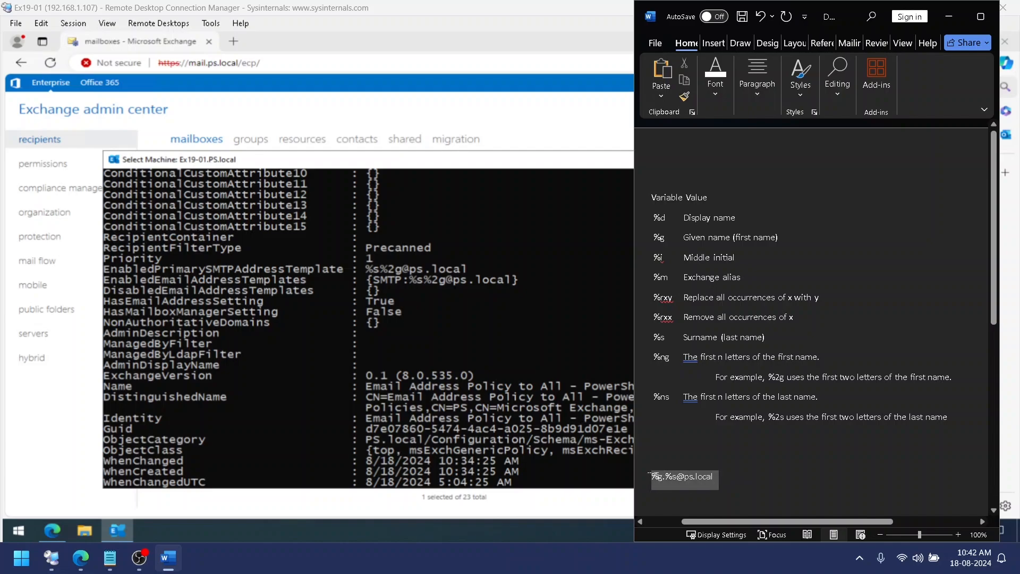
right_click(686, 478)
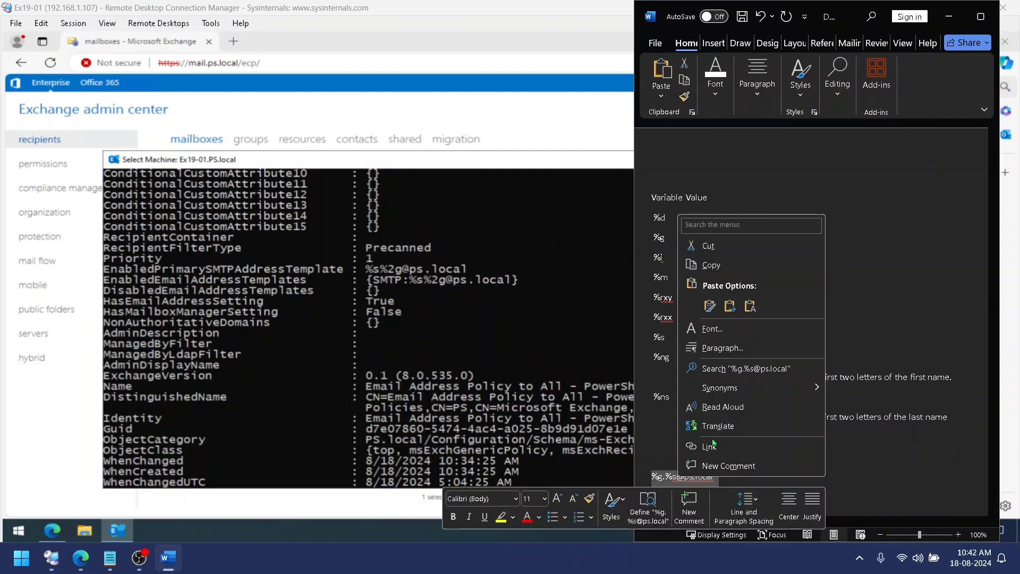
left_click(711, 265)
left_click(492, 338)
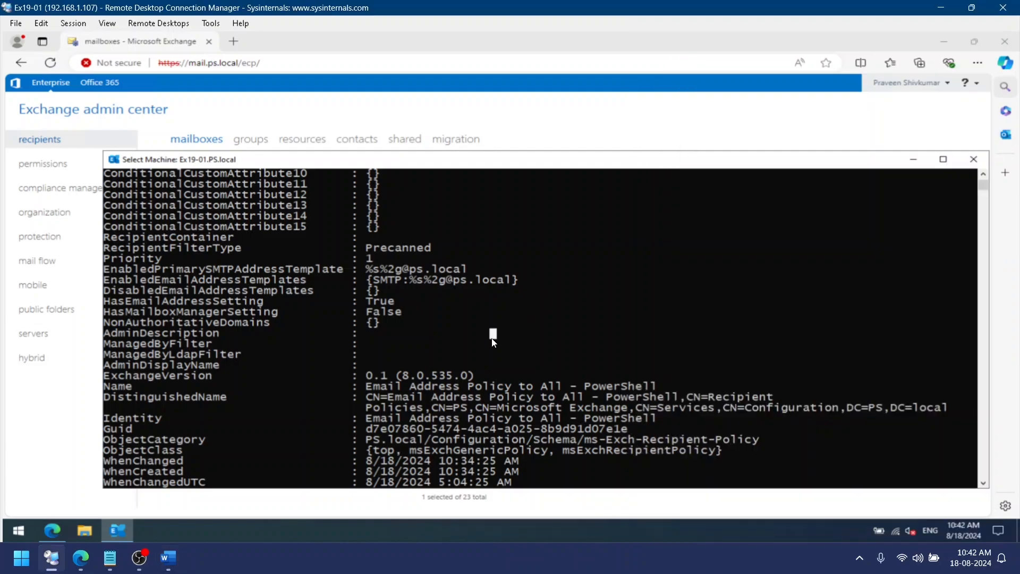
right_click(493, 342)
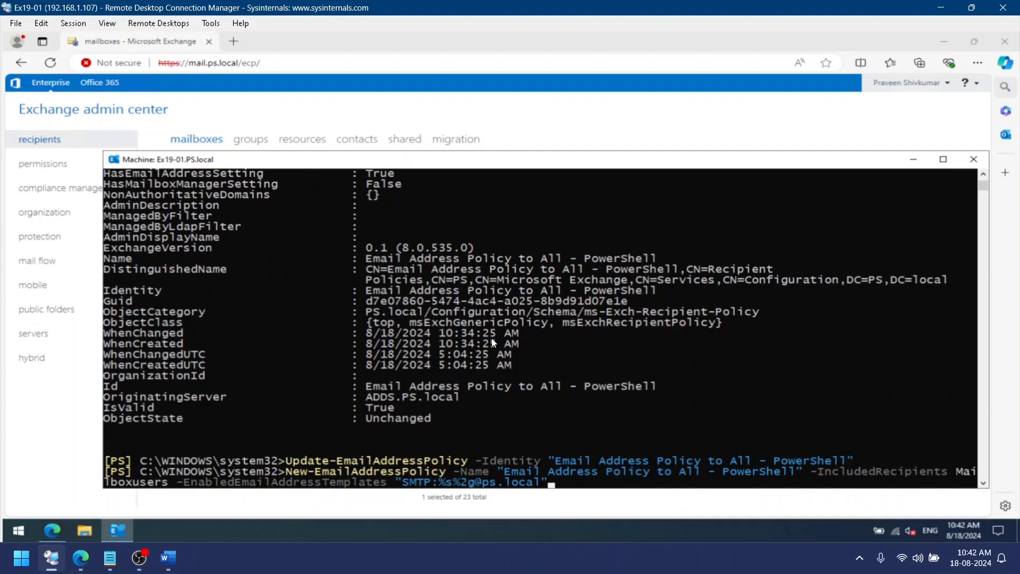
key("Left")
key("BackSpace")
key("BackSpace")
key("BackSpace")
key("BackSpace")
key("BackSpace")
key("BackSpace")
key("BackSpace")
key("BackSpace")
key("BackSpace")
key("BackSpace")
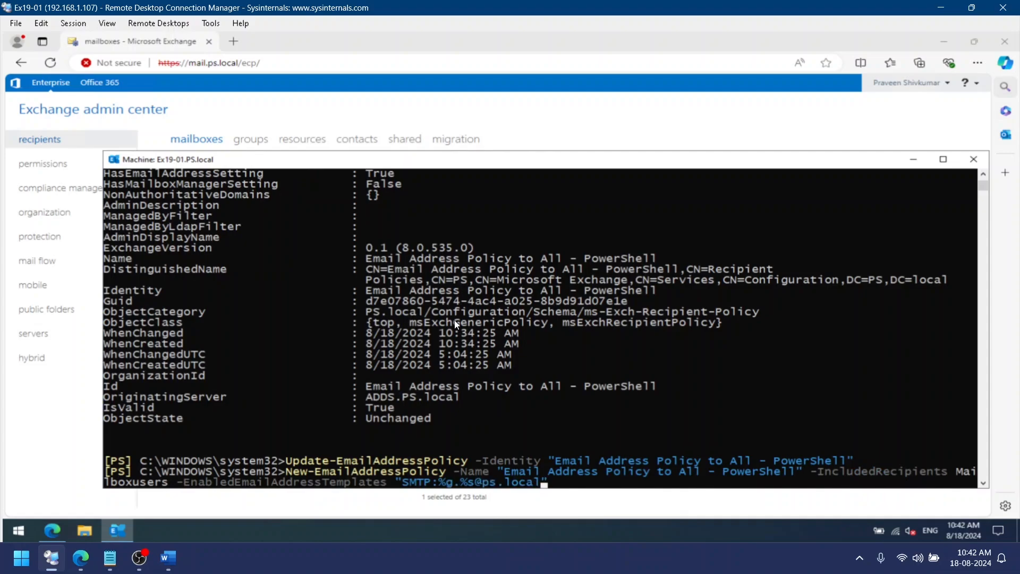
key("ctrl+Left")
key("ctrl+Left")
key("ctrl+Left")
key("ctrl+Left")
key("ctrl+Left")
key("ctrl+Left")
key("Left")
key("Left")
key("BackSpace")
key("BackSpace")
key("BackSpace")
key("BackSpace")
key("BackSpace")
key("BackSpace")
key("BackSpace")
key("BackSpace")
key("BackSpace")
key("BackSpace")
key("BackSpace")
key("BackSpace")
key("BackSpace")
key("BackSpace")
key("BackSpace")
key("BackSpace")
key("BackSpace")
key("BackSpace")
key("BackSpace")
key("BackSpace")
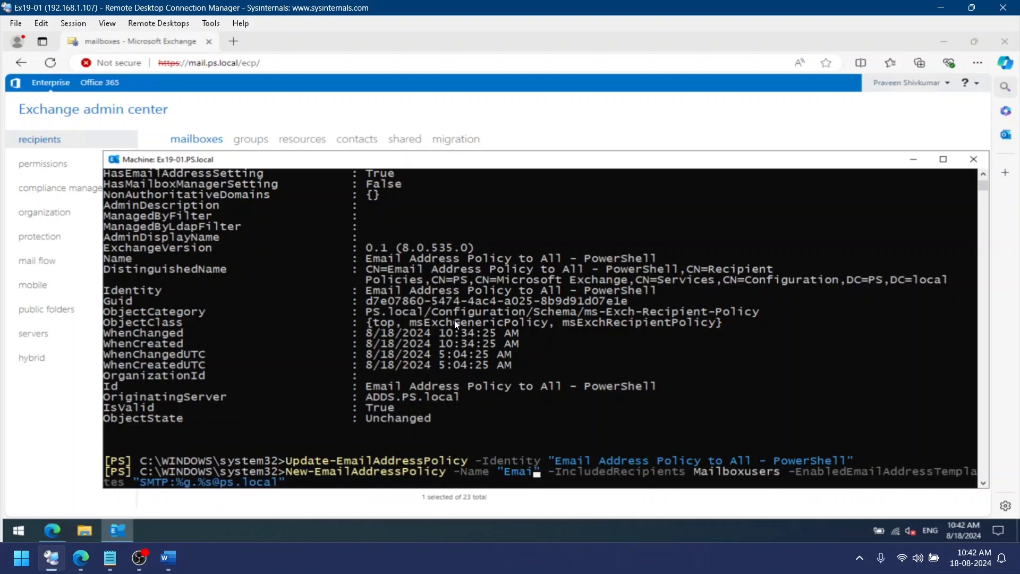
type("Pol")
type("icy -Name \"First Name . Last N")
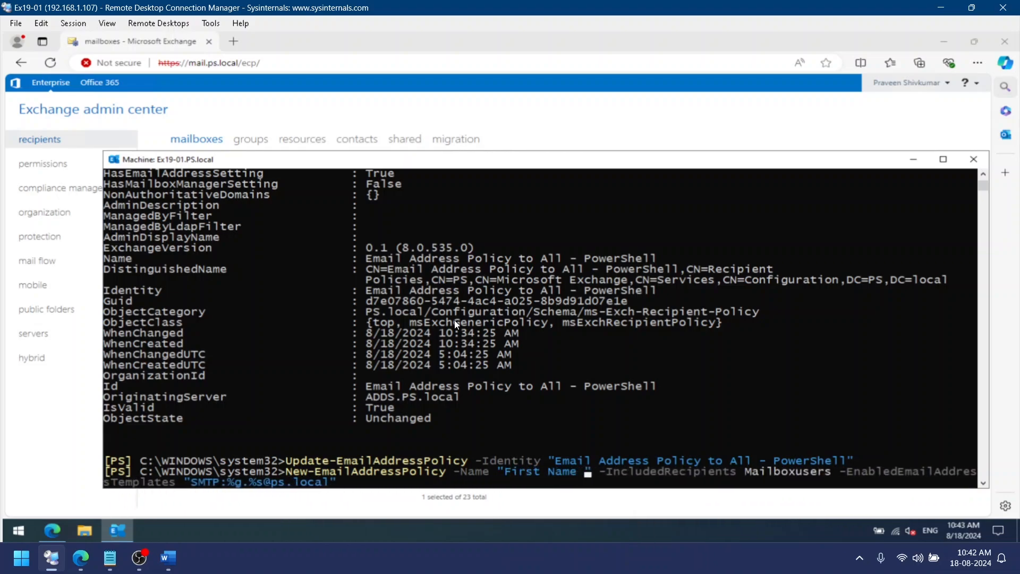
type("ame")
key("Return")
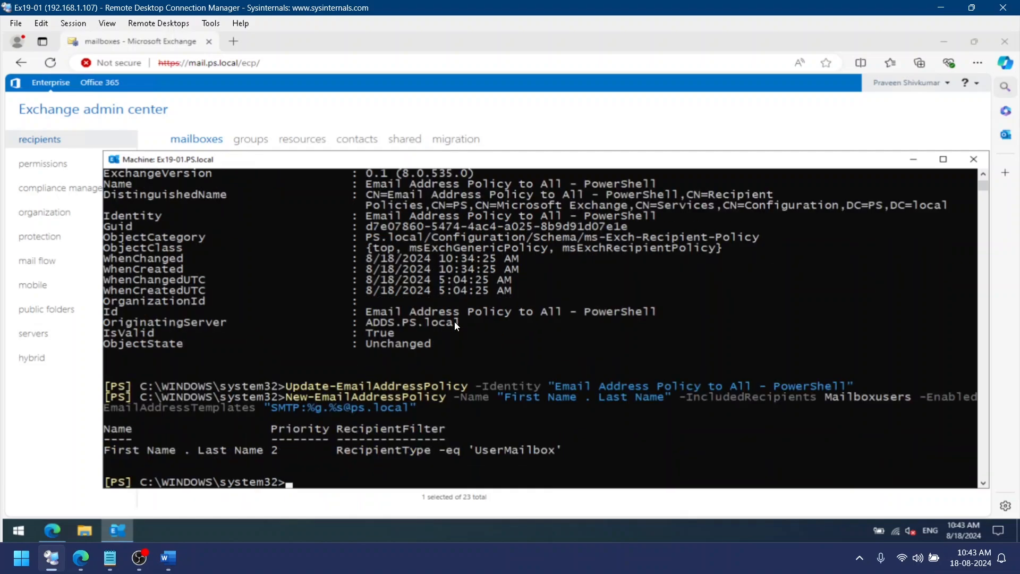
Refresh the policy list in the admin center and open the new policy's address format for review, cancelling without changes
scroll(454, 321, "up", 1)
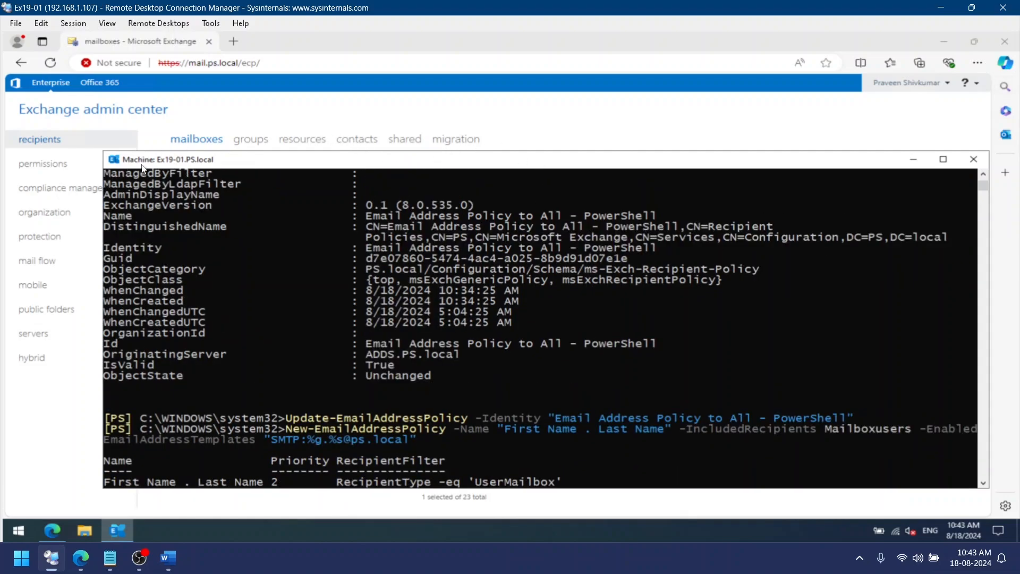
left_click(53, 260)
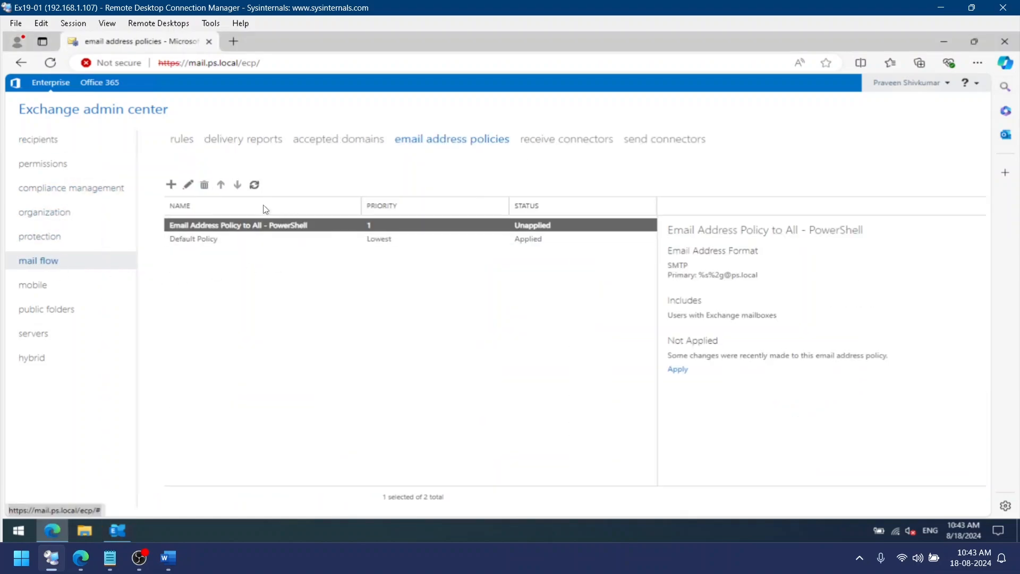
left_click(256, 187)
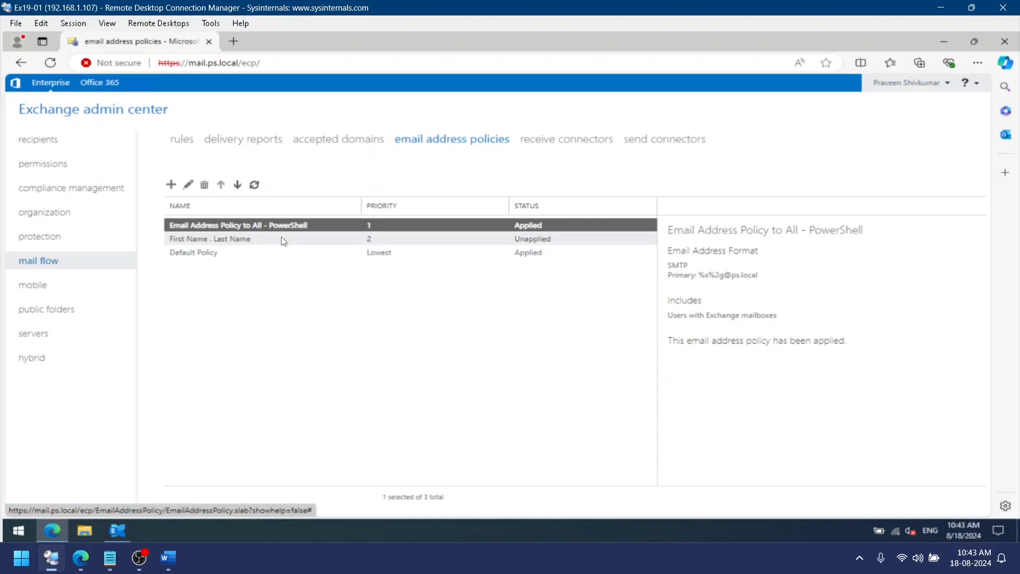
left_click(245, 237)
left_click(189, 186)
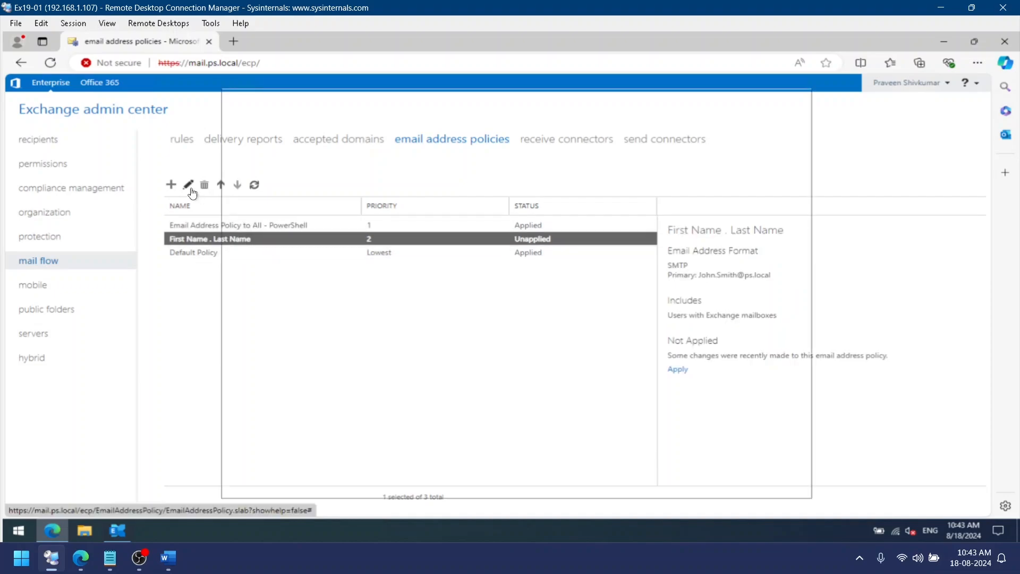
left_click(279, 189)
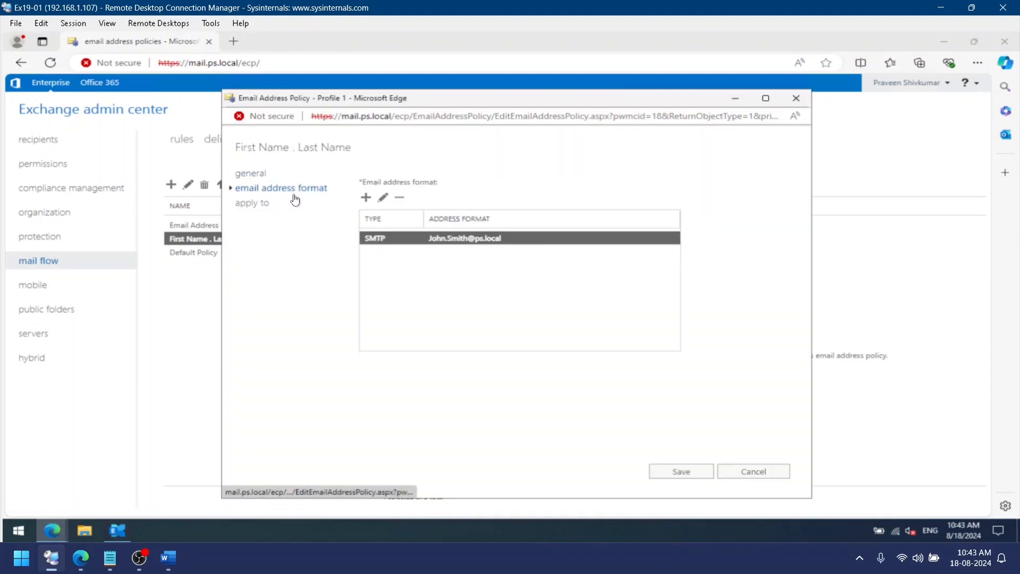
left_click(382, 198)
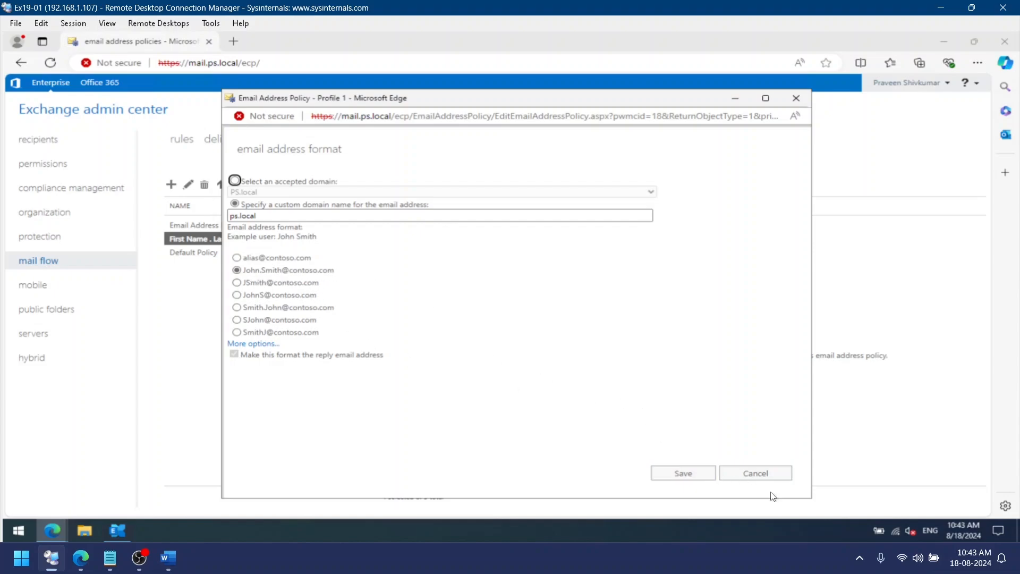
left_click(755, 474)
left_click(731, 470)
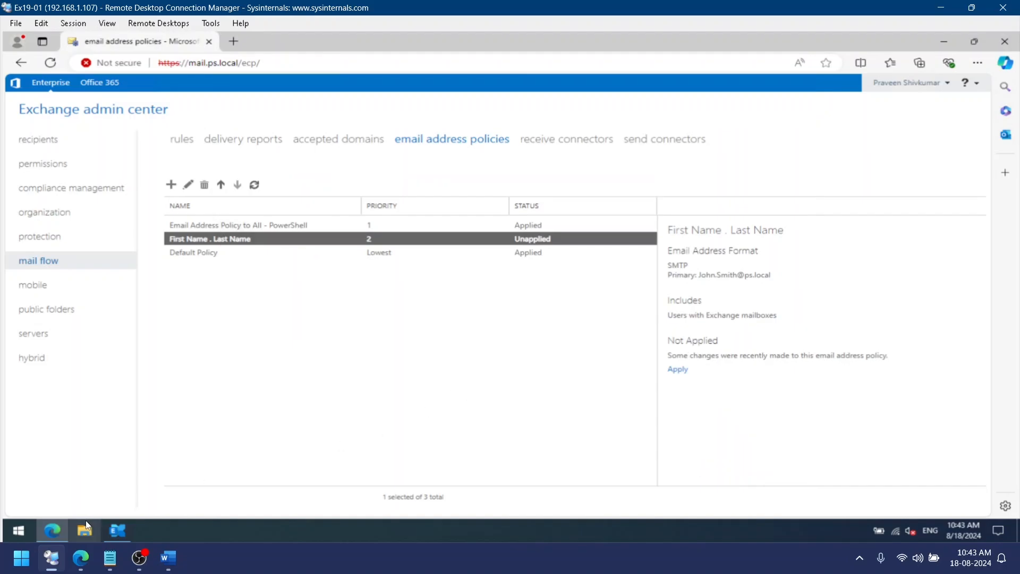
Apply the "First Name . Last Name" policy with Update-EmailAddressPolicy using its identity
left_click(123, 530)
key("Up")
key("Up")
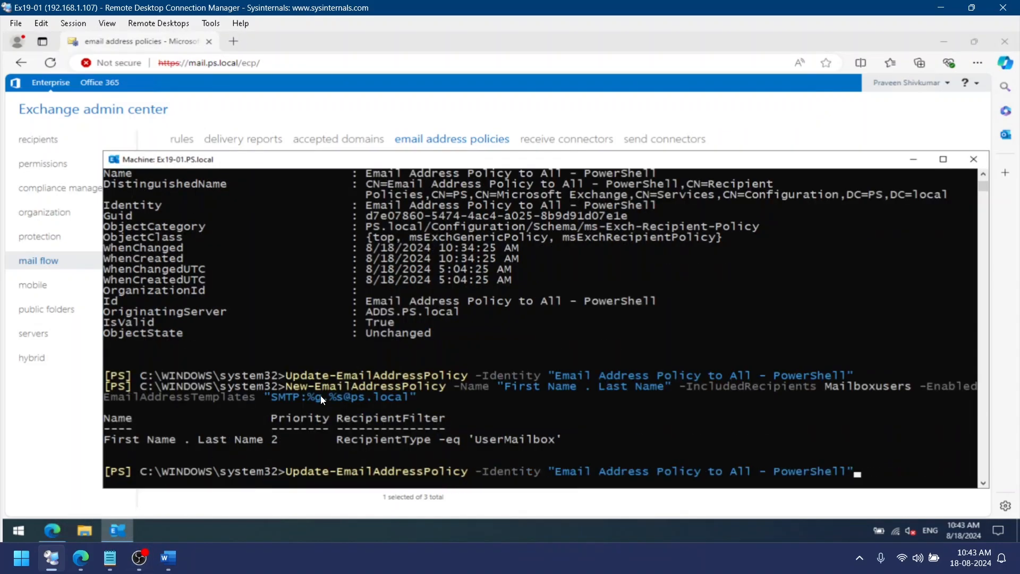
key("BackSpace")
key("BackSpace")
key("BackSpace")
key("BackSpace")
key("BackSpace")
key("BackSpace")
key("BackSpace")
key("BackSpace")
key("BackSpace")
key("BackSpace")
key("BackSpace")
key("BackSpace")
key("BackSpace")
key("BackSpace")
key("BackSpace")
key("BackSpace")
key("BackSpace")
key("BackSpace")
key("BackSpace")
key("BackSpace")
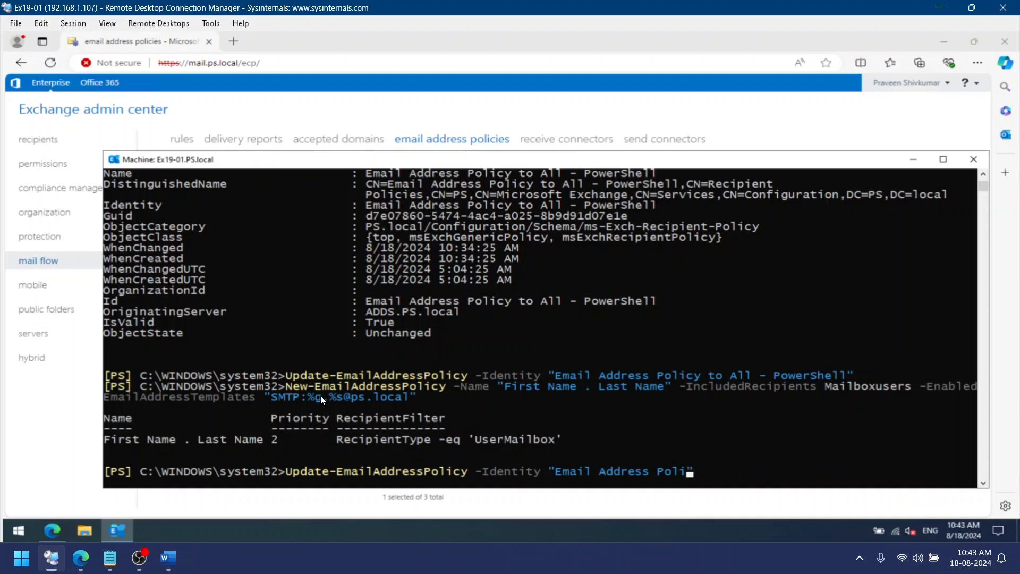
key("BackSpace")
key("BackSpace")
key("BackSpace")
key("BackSpace")
key("BackSpace")
key("BackSpace")
key("BackSpace")
key("BackSpace")
key("BackSpace")
key("BackSpace")
key("BackSpace")
key("BackSpace")
key("BackSpace")
key("BackSpace")
key("BackSpace")
key("BackSpace")
key("BackSpace")
key("BackSpace")
left_click_drag(266, 441, 104, 440)
right_click(483, 402)
right_click(483, 402)
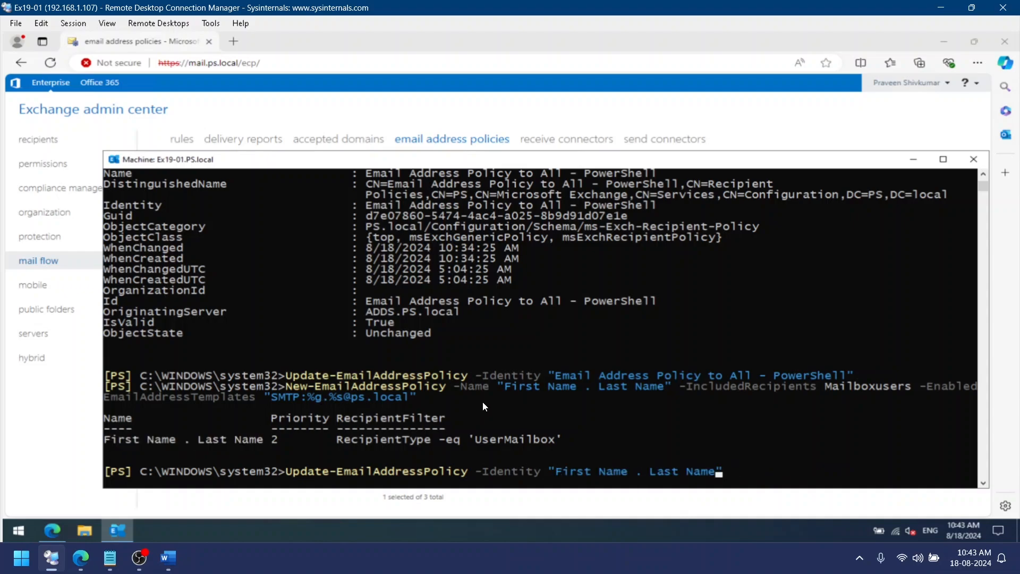
type("\"")
key("Return")
Refresh the mailboxes list and review the email addresses of the first mailbox
left_click(48, 148)
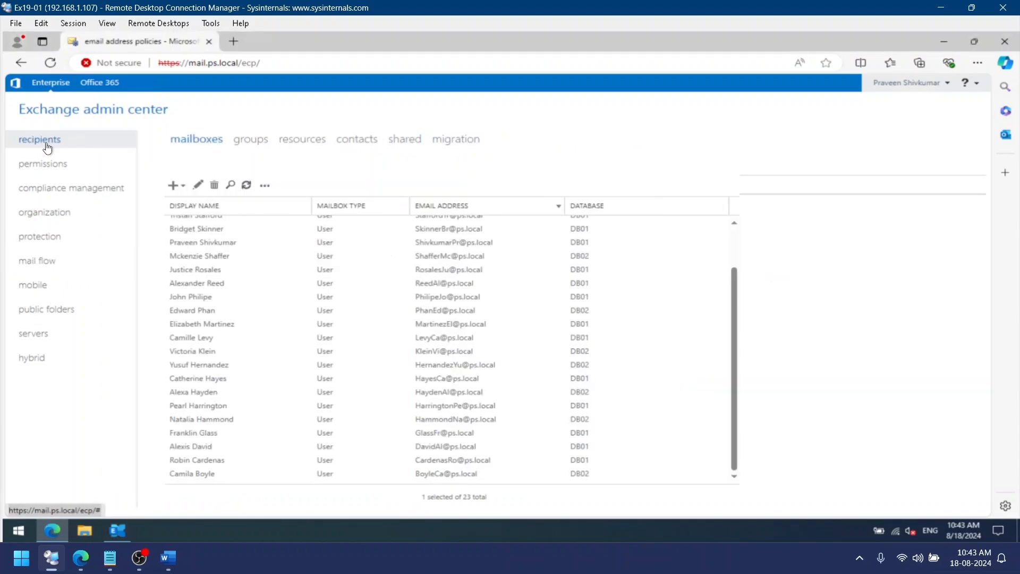
left_click(249, 189)
left_click(200, 187)
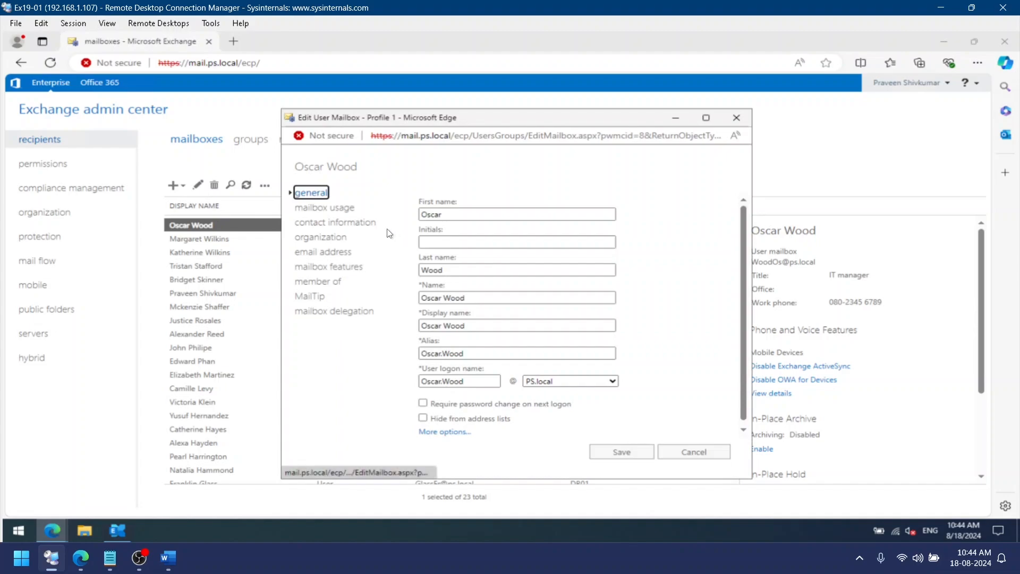
left_click(307, 254)
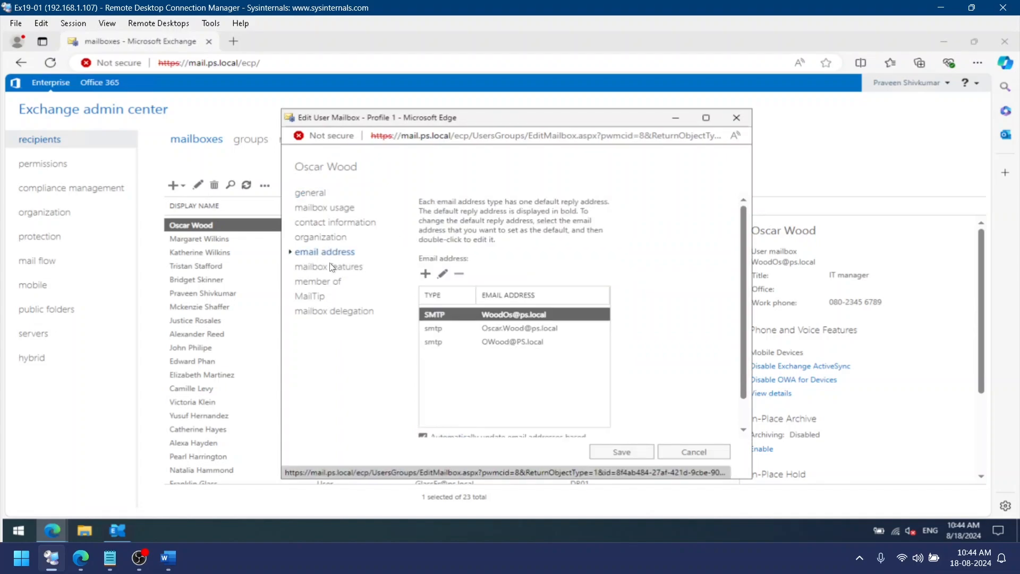
left_click(431, 328)
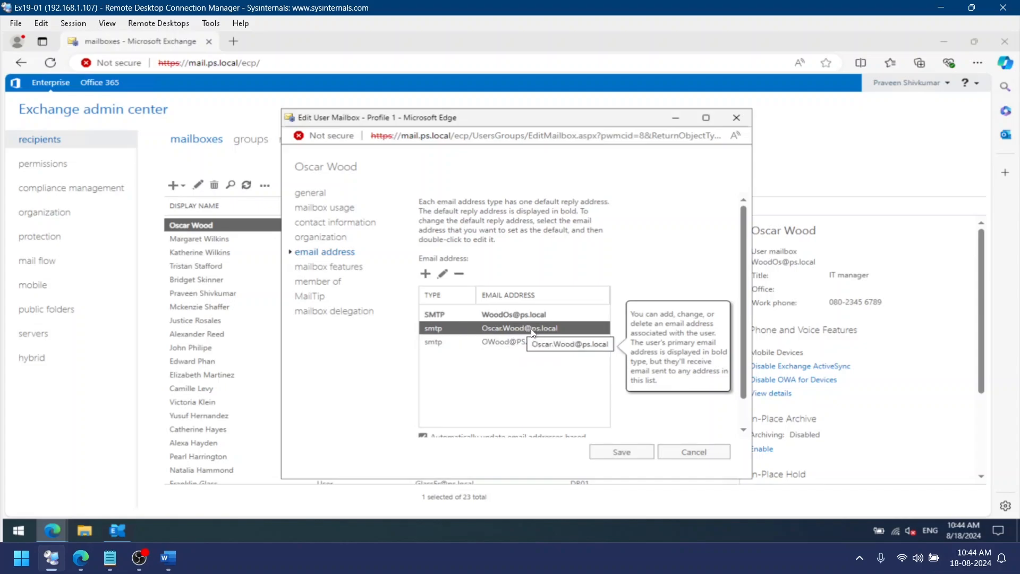
scroll(581, 355, "down", 2)
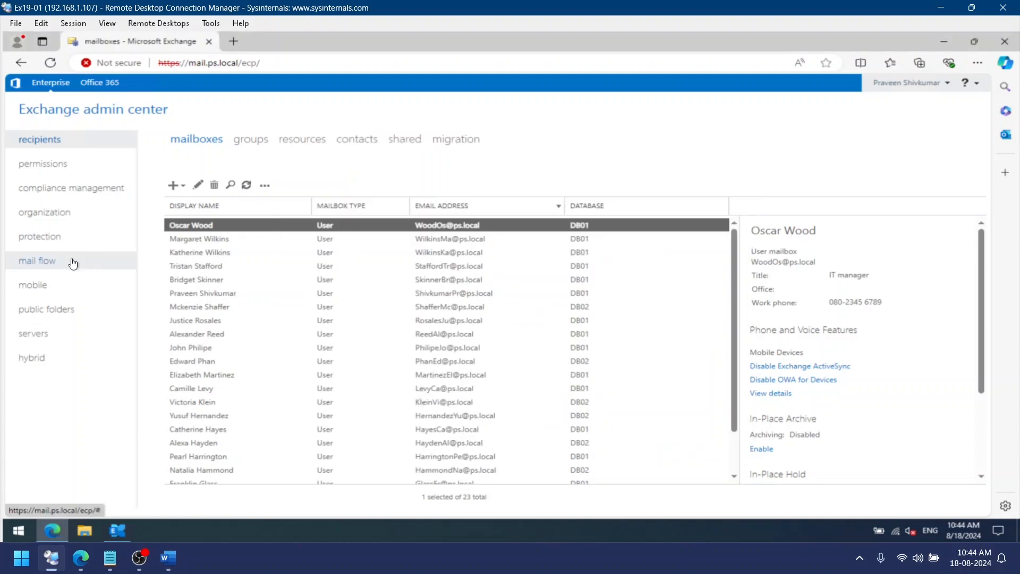
Refresh the email address policies and review each policy's status and address format
left_click(73, 263)
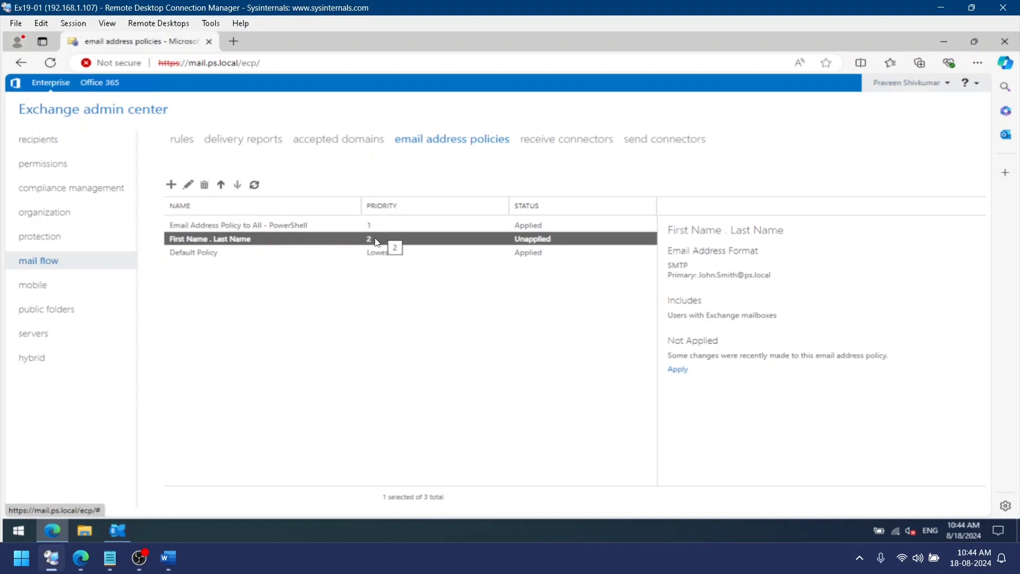
left_click(255, 185)
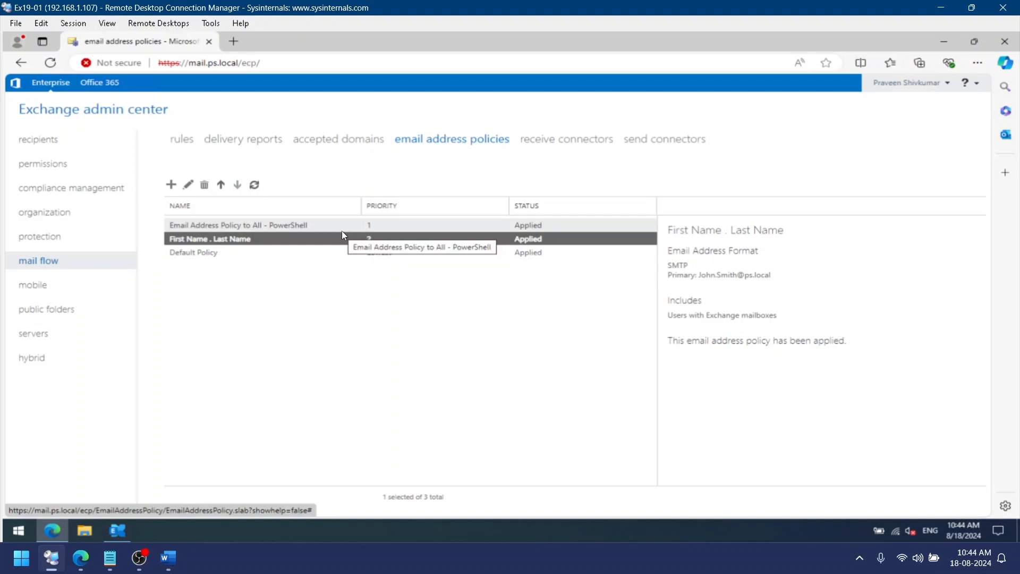
left_click(302, 227)
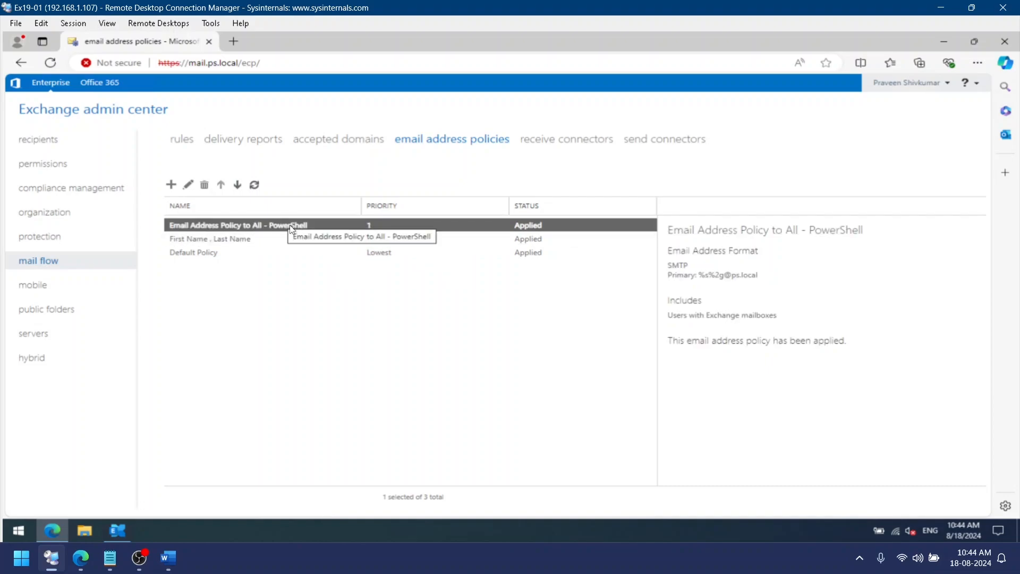
left_click(277, 239)
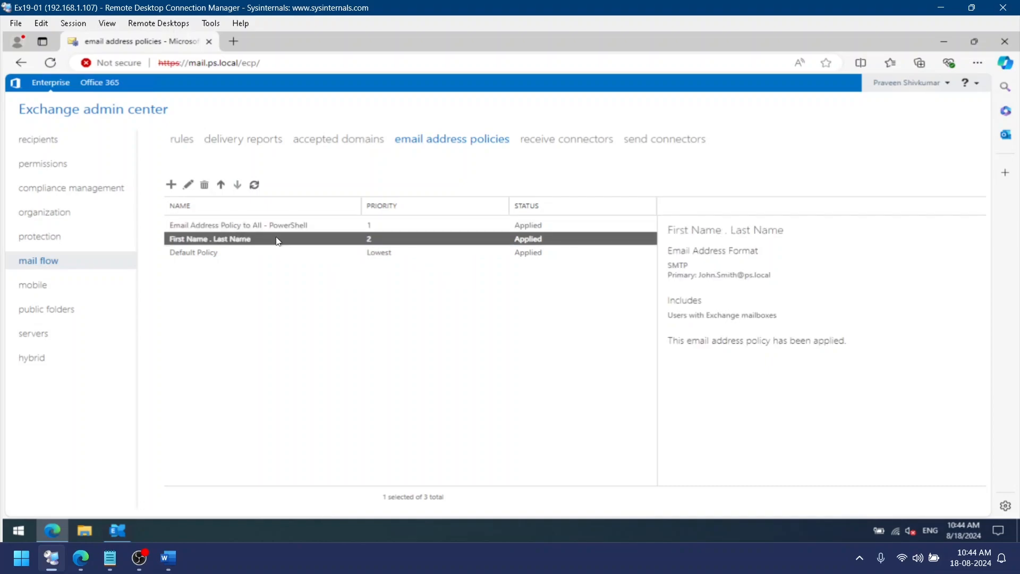
Delete the "Email Address Policy to All - PowerShell" policy and confirm the removal
left_click(366, 230)
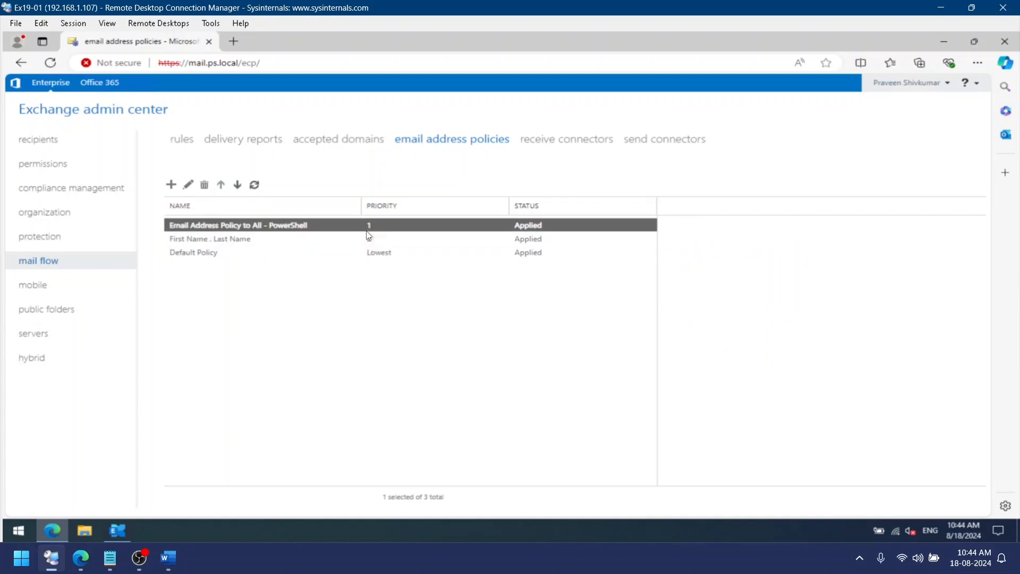
left_click(204, 187)
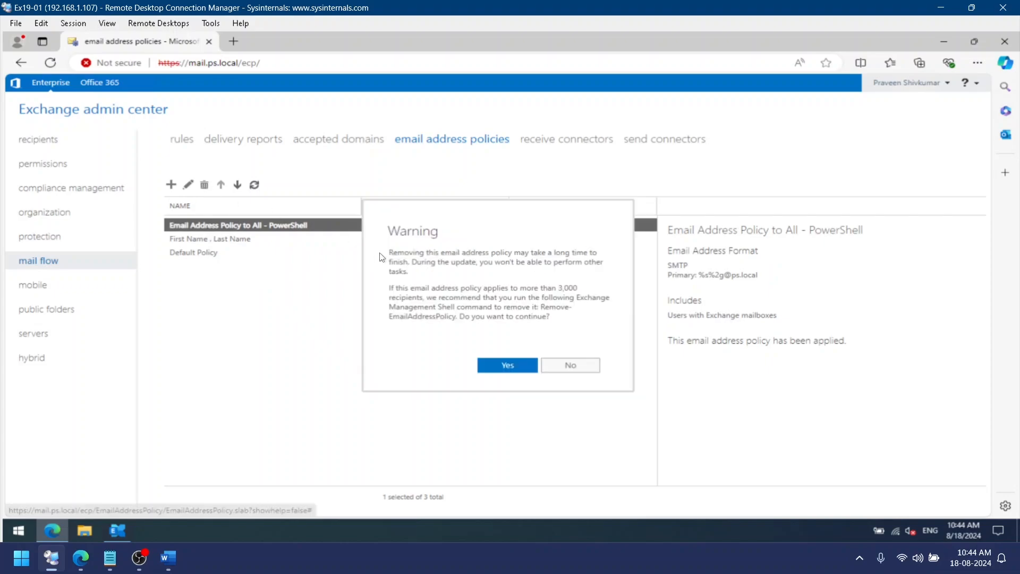
left_click(505, 372)
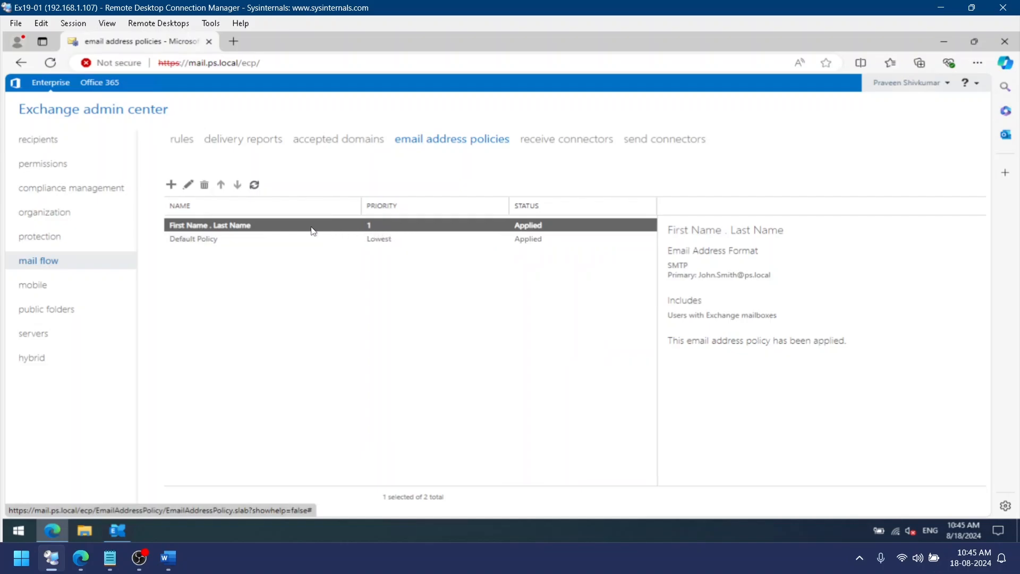
Rerun Update-EmailAddressPolicy for the "First Name . Last Name" policy in the shell
key("alt+Tab")
key("Up")
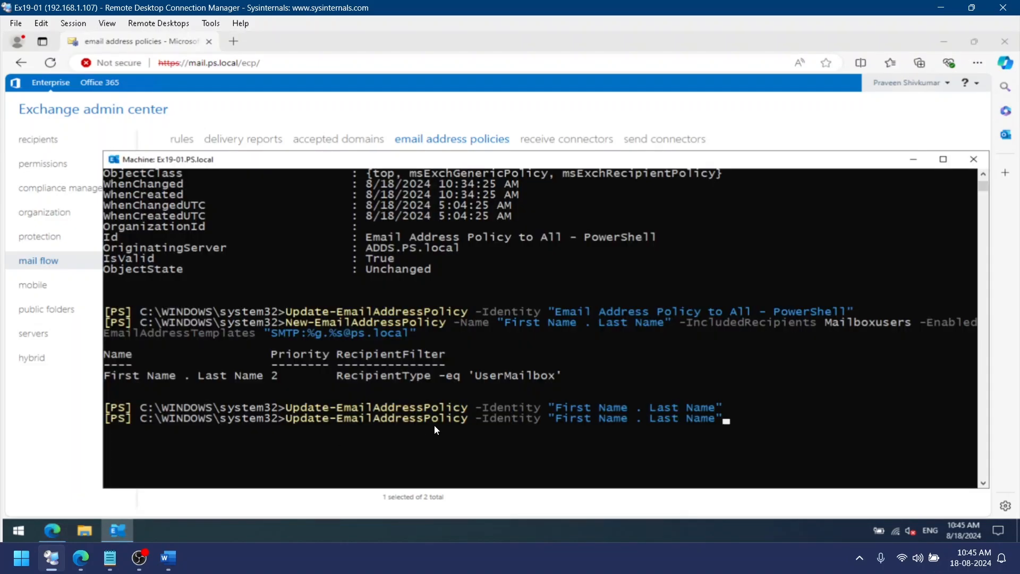
key("Return")
left_click_drag(385, 163, 407, 127)
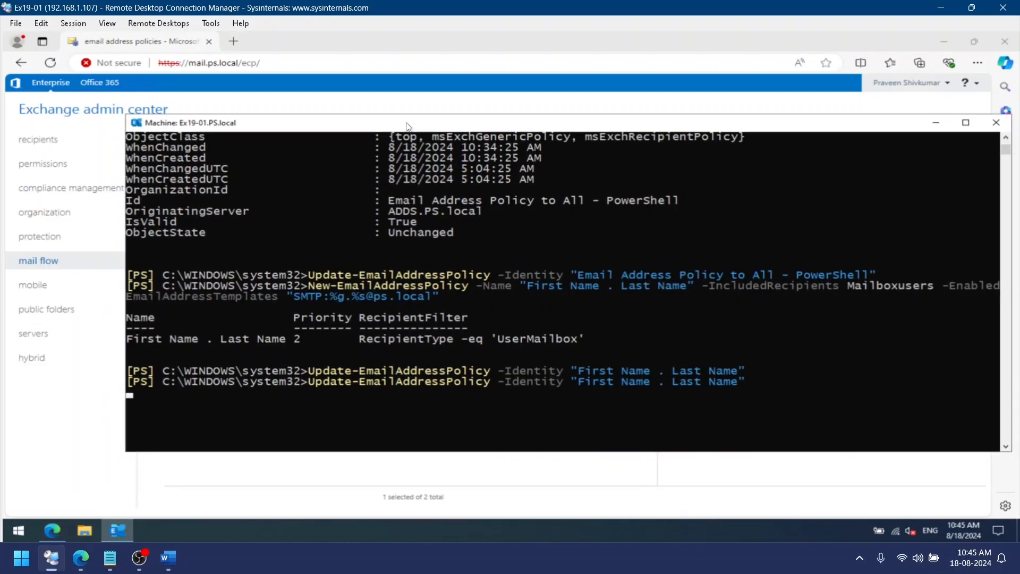
Return to the recipients' mailboxes list, refresh it and review each user's updated email address
left_click(356, 105)
left_click(77, 142)
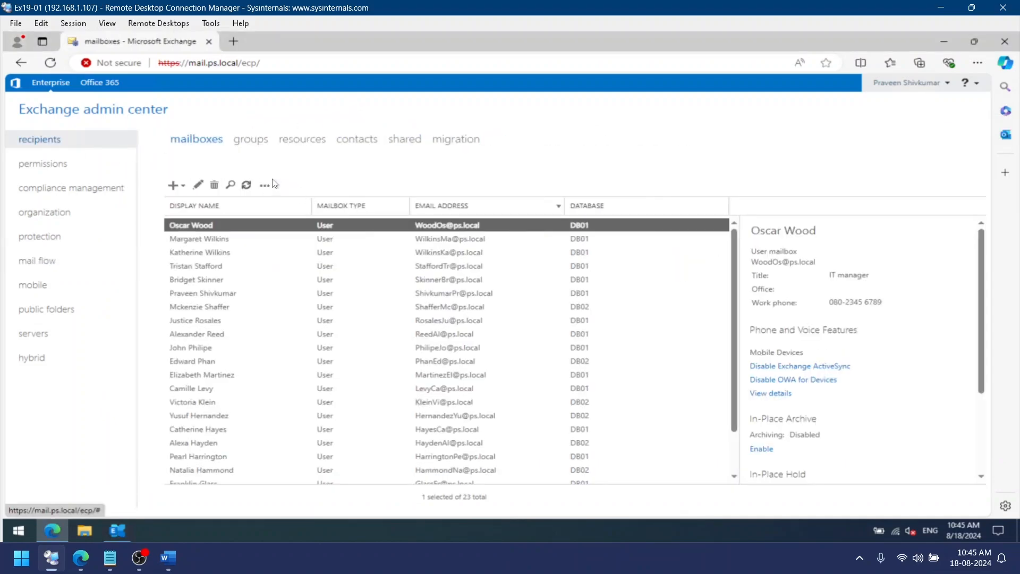
left_click(246, 185)
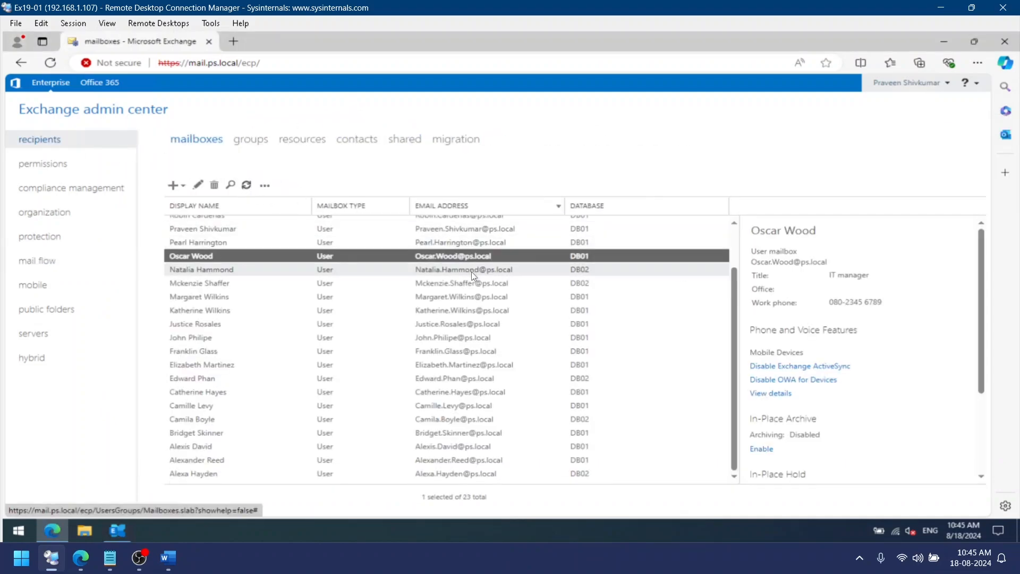
scroll(471, 272, "up", 1)
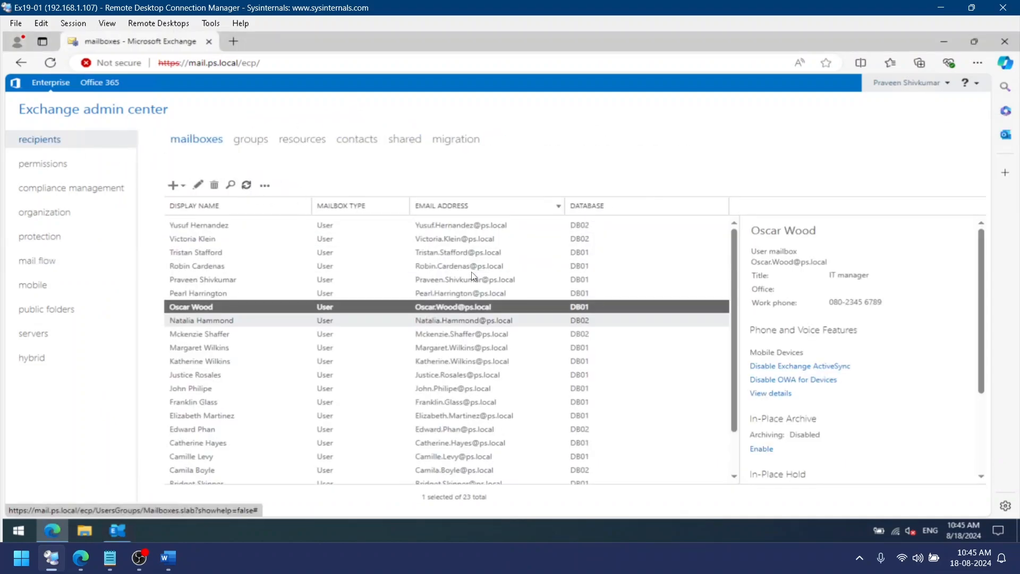
Go to the email address policies and select the Default Policy to review its format and scope
left_click(199, 186)
left_click(335, 252)
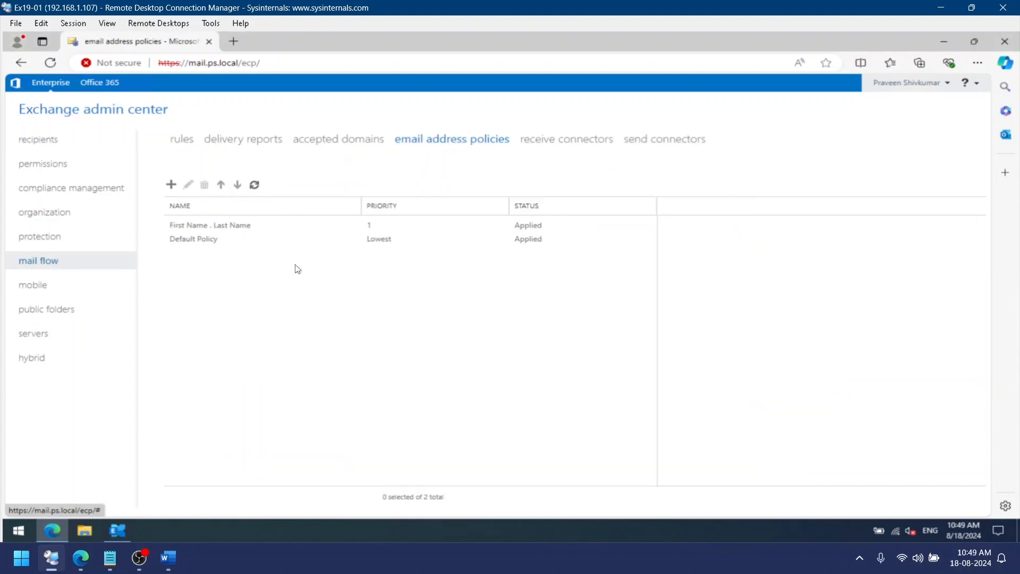
left_click(308, 237)
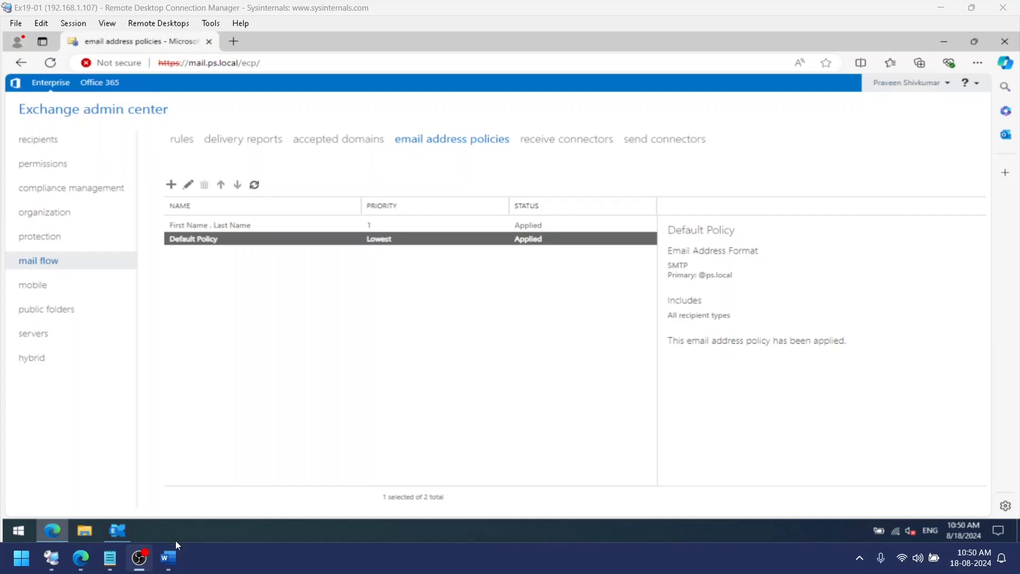
Switch to the Word document listing address variables and undo the last edit there
left_click(170, 557)
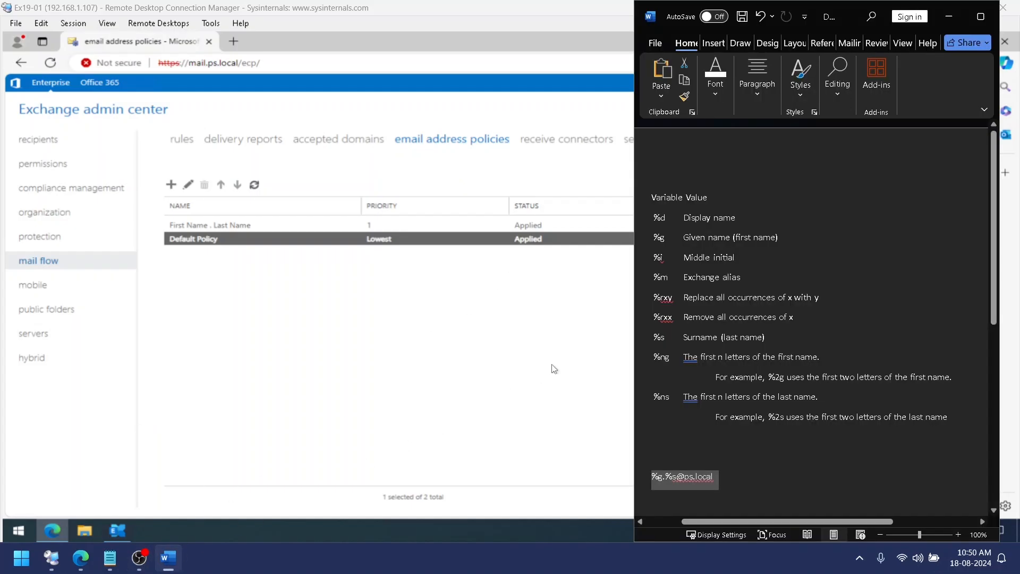
left_click(788, 437)
key("ctrl+z")
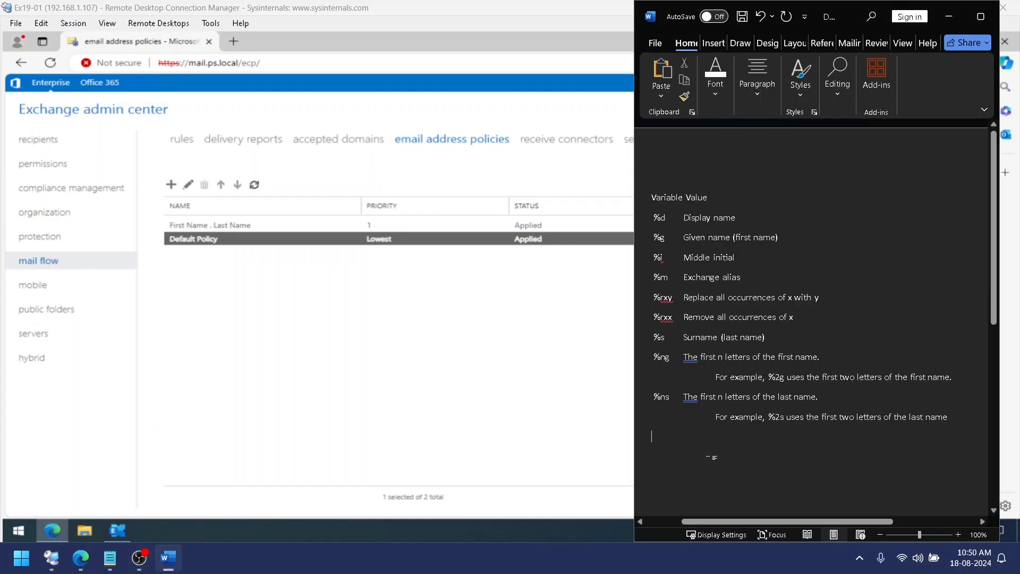